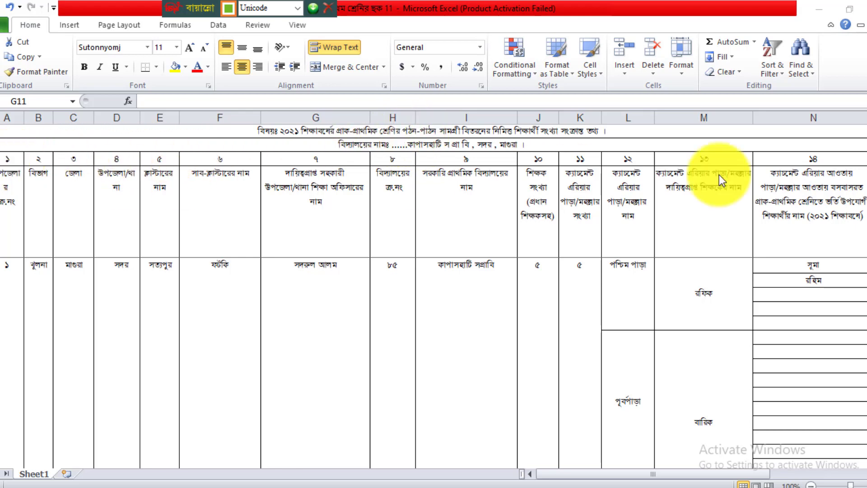
# Review the form's columns, the division entry in B5 and the keyboard layouts offered by Bijoy Bayanno
pyautogui.hscroll(3, 667, 459)
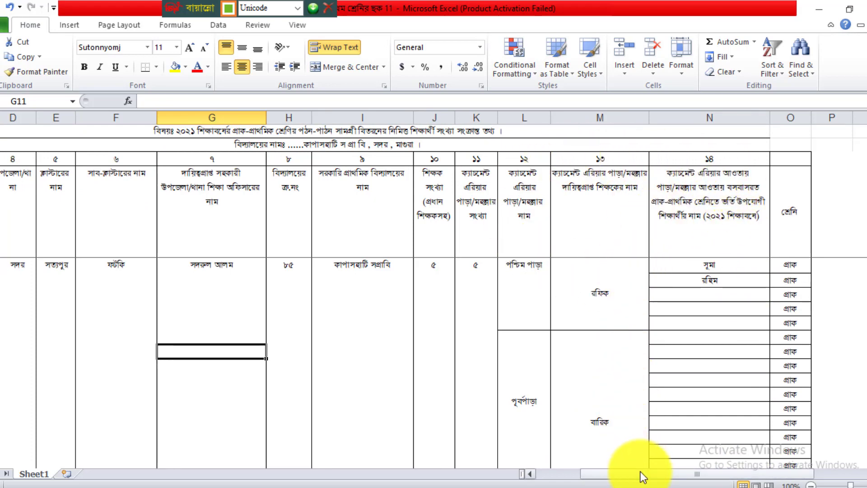
pyautogui.moveTo(631, 474); pyautogui.dragTo(595, 470)
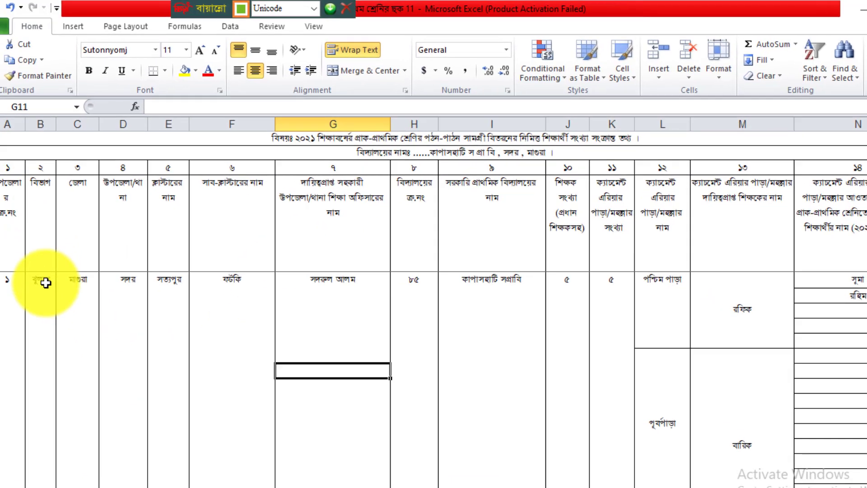
pyautogui.click(43, 269)
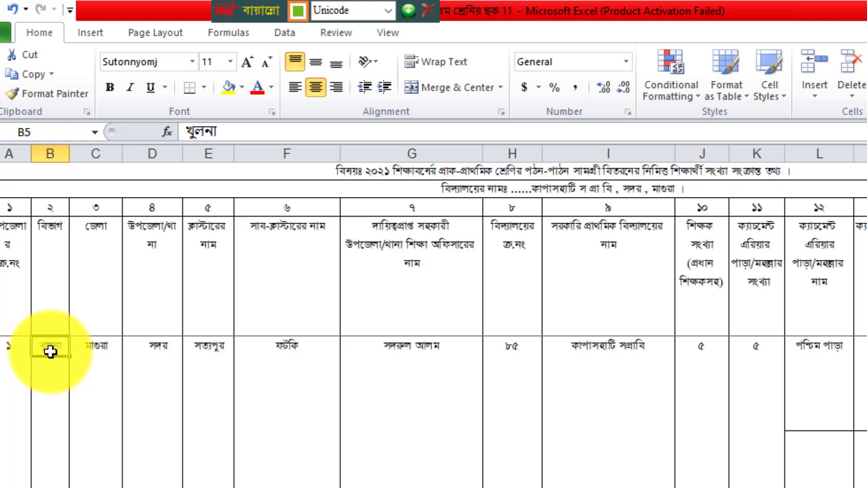
pyautogui.click(224, 130)
pyautogui.moveTo(185, 131); pyautogui.dragTo(229, 133)
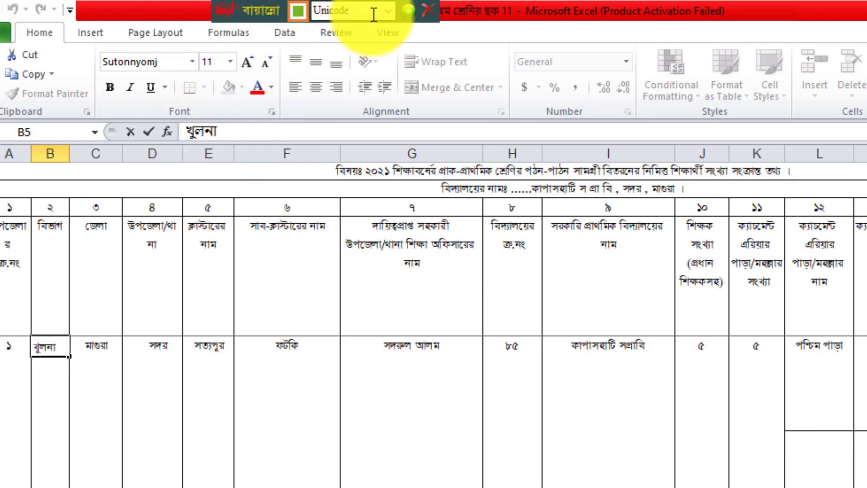
pyautogui.click(387, 10)
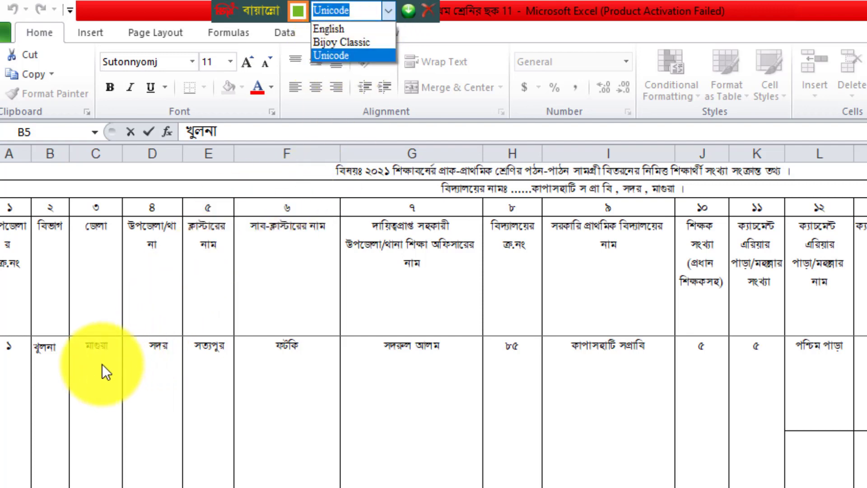
pyautogui.click(93, 348)
pyautogui.click(105, 346)
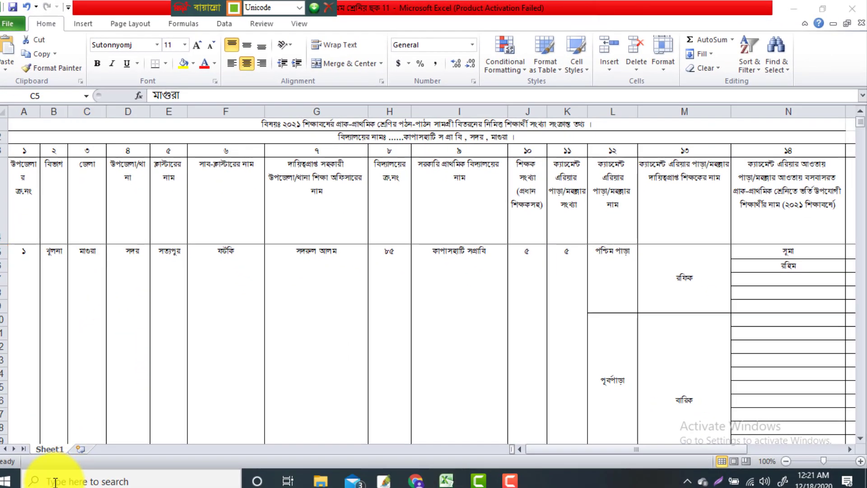
# Search Windows for the BijoyBayanno app, then return to the worksheet
pyautogui.click(54, 481)
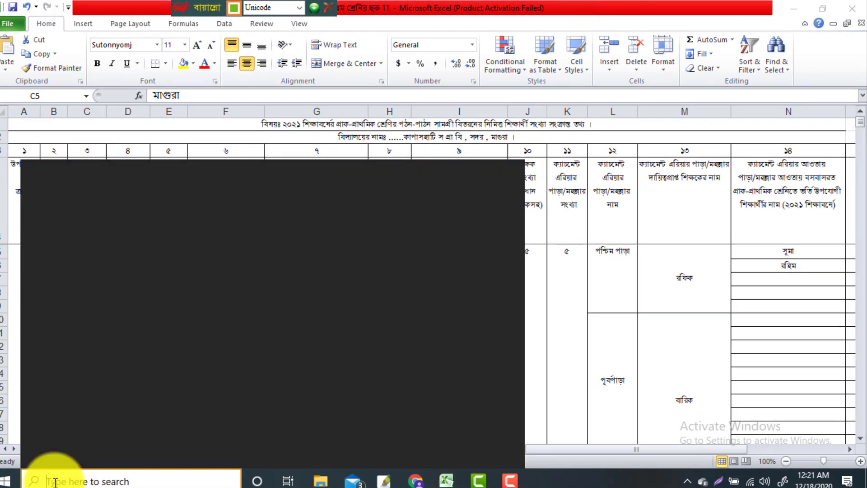
pyautogui.write('b')
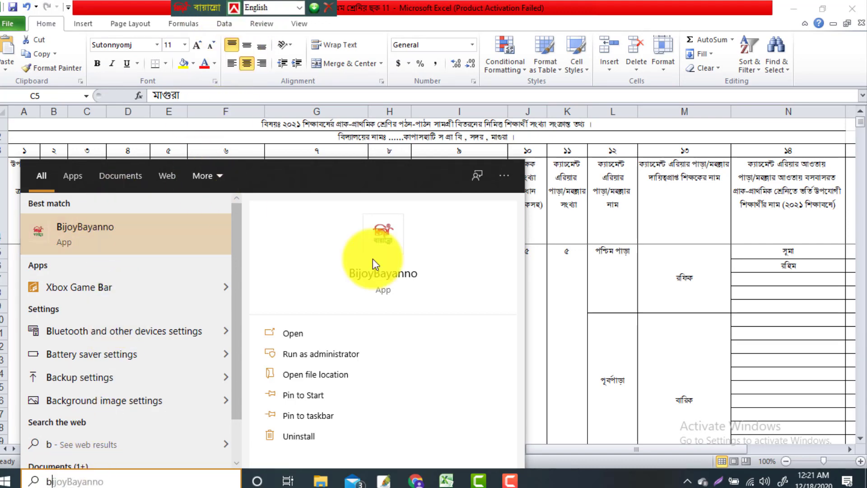
pyautogui.click(603, 303)
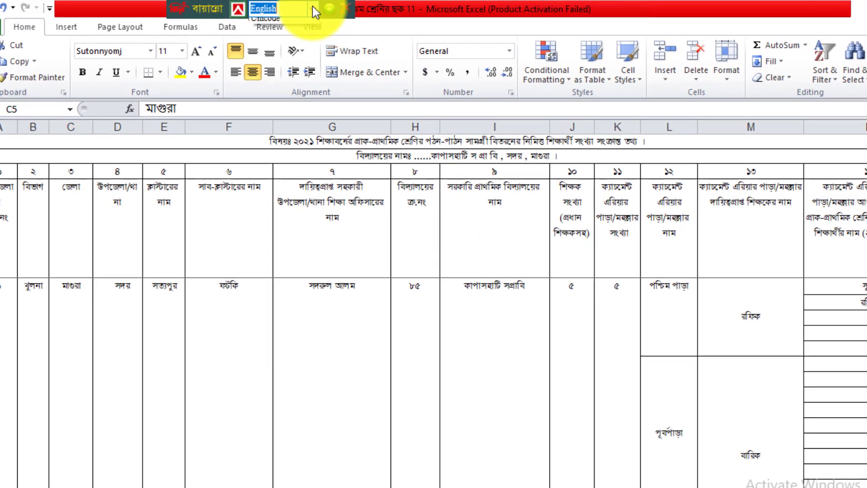
# Switch the Bijoy Bayanno keyboard layout to Unicode and select the division text in B5 for editing
pyautogui.click(300, 8)
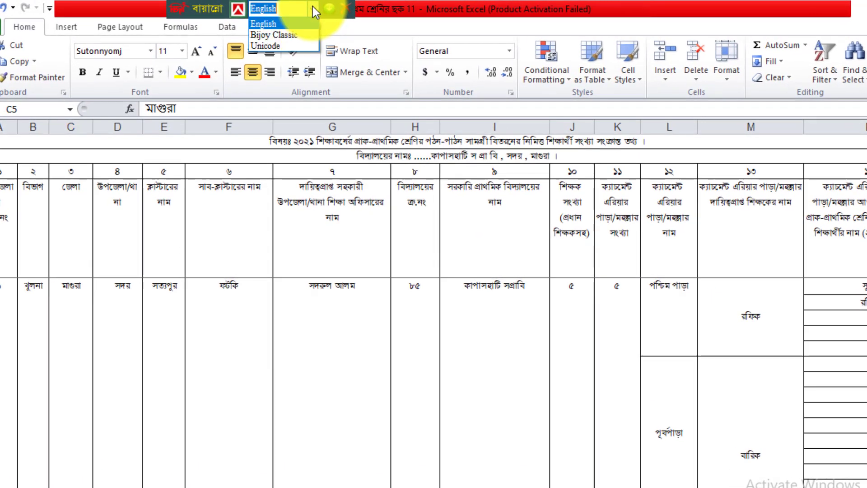
pyautogui.click(270, 45)
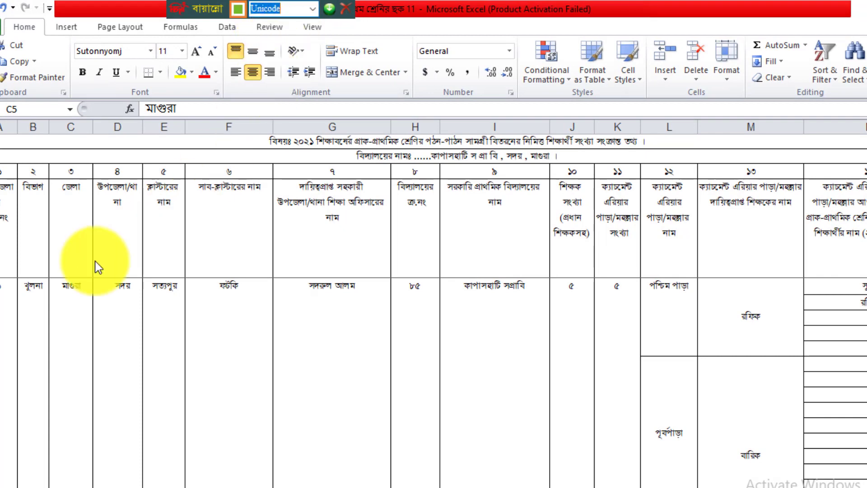
pyautogui.click(35, 283)
pyautogui.click(33, 289)
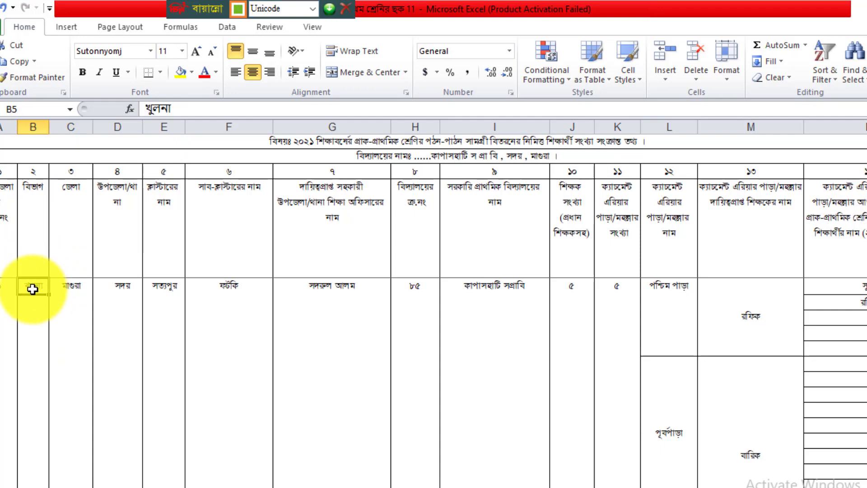
pyautogui.doubleClick(156, 109)
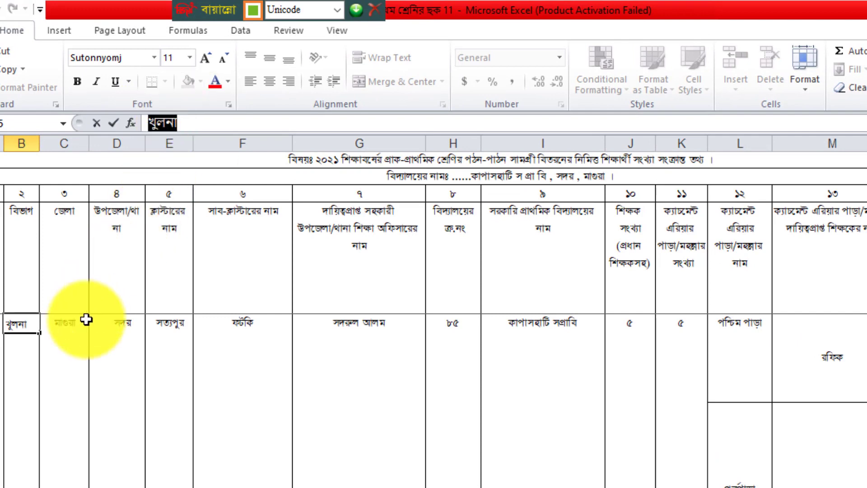
# Examine the district, upazila, cluster and sub-cluster entries in cells C5 to F5
pyautogui.click(70, 323)
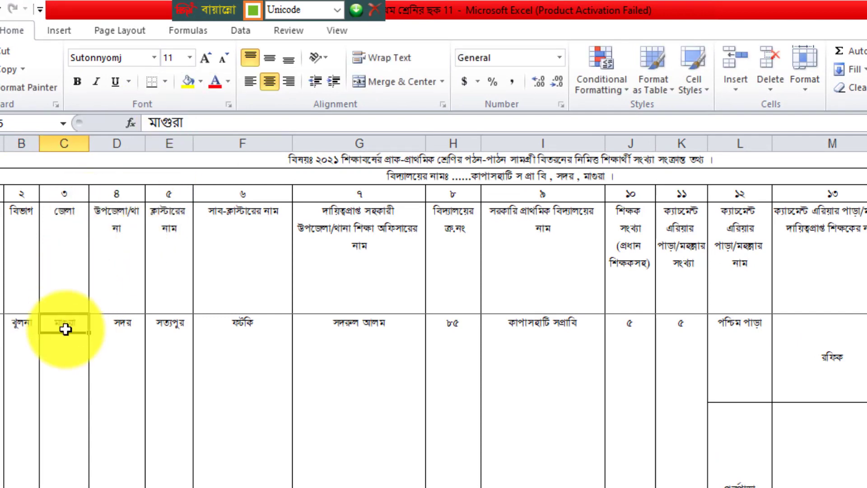
pyautogui.click(120, 328)
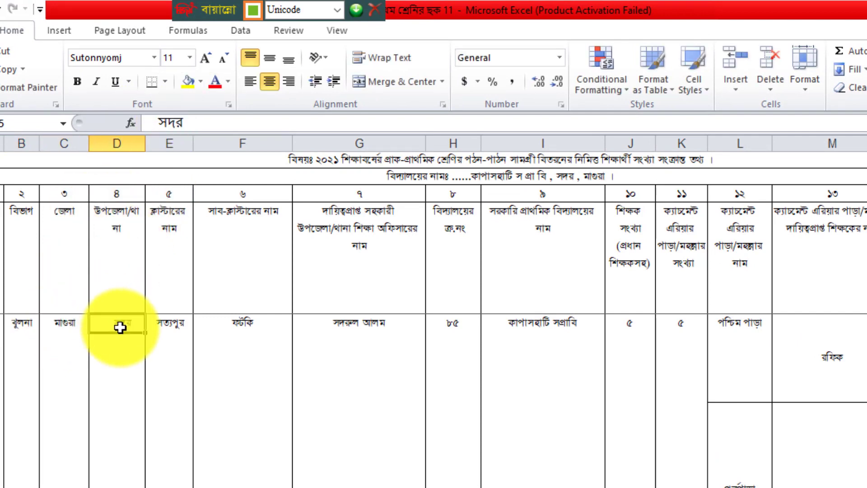
pyautogui.click(170, 324)
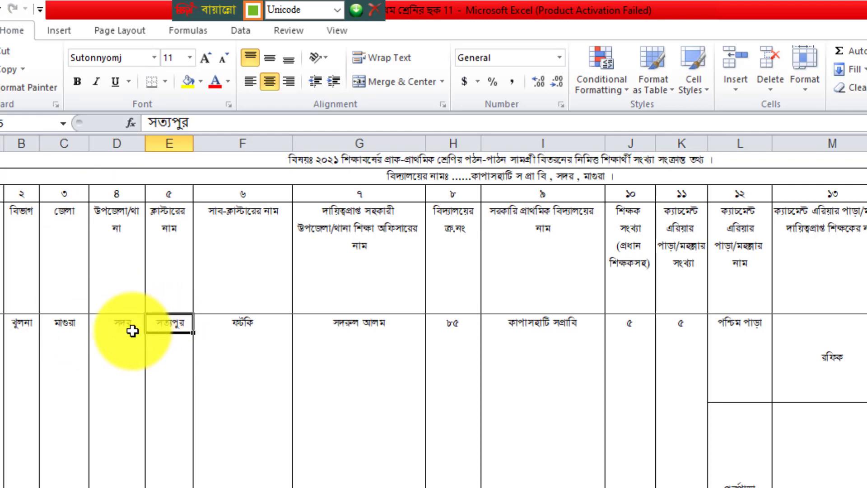
pyautogui.click(117, 326)
pyautogui.doubleClick(154, 121)
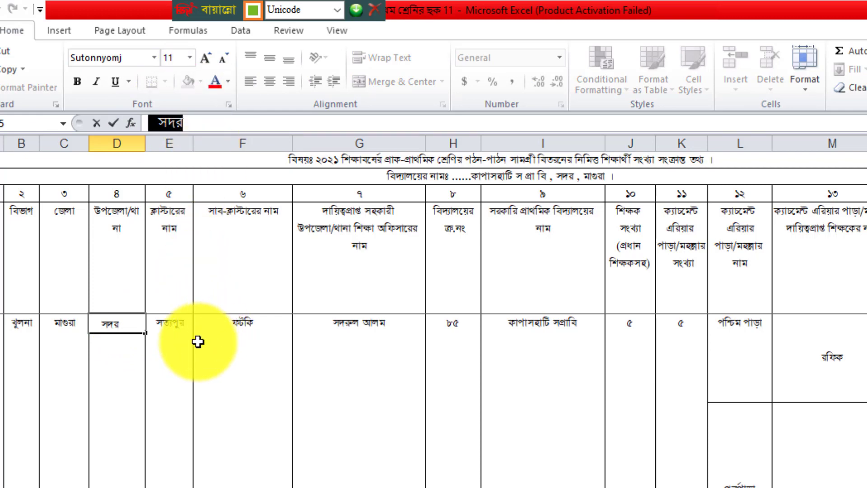
pyautogui.click(176, 325)
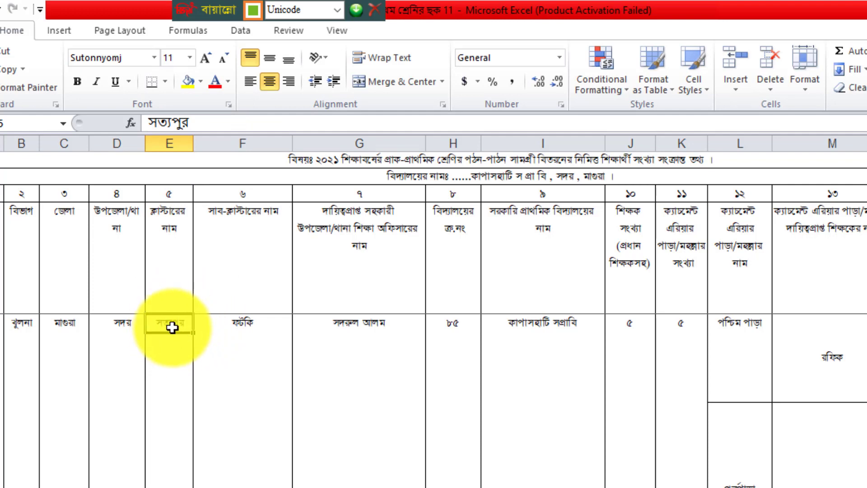
pyautogui.click(240, 323)
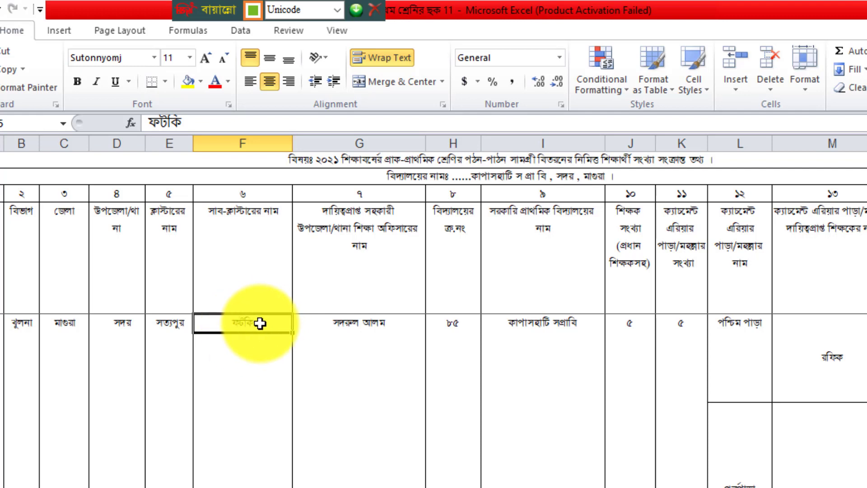
# Examine the education officer, school number, school name and teacher count entries in cells G5 to J5
pyautogui.click(360, 324)
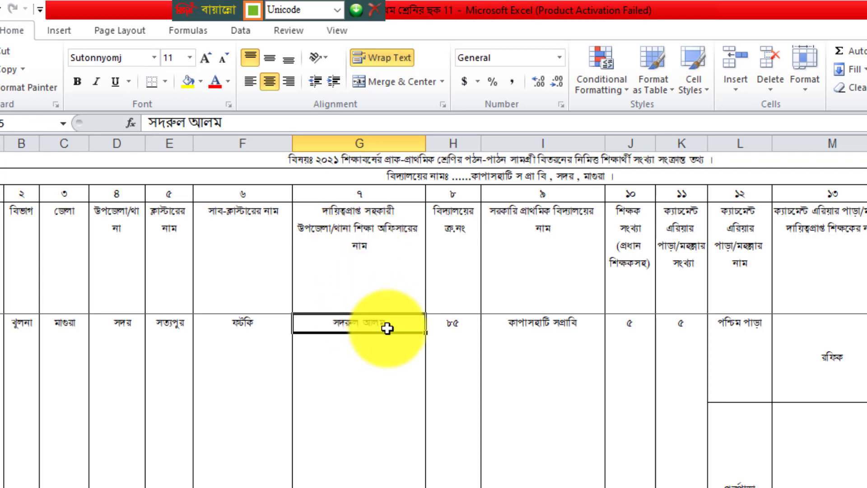
pyautogui.click(467, 325)
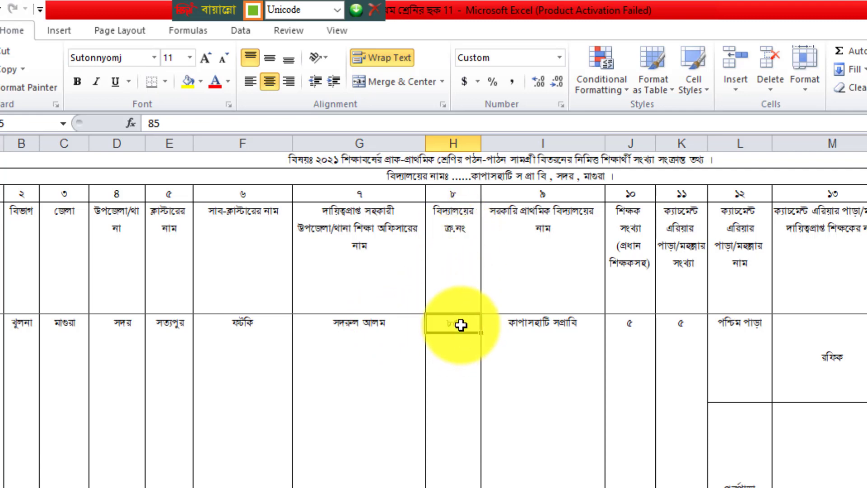
pyautogui.click(540, 332)
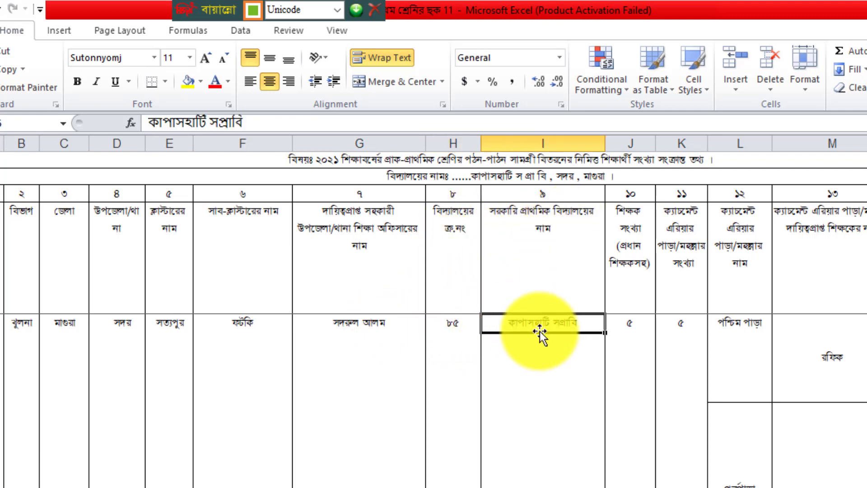
pyautogui.click(447, 331)
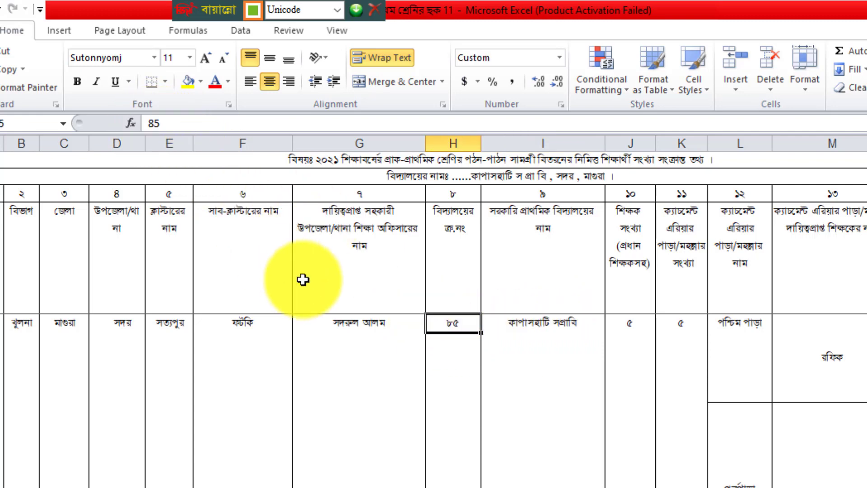
pyautogui.click(382, 323)
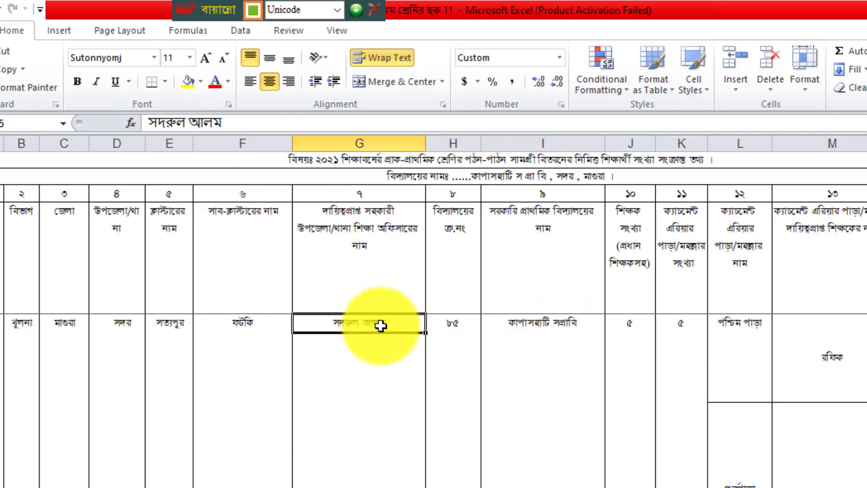
pyautogui.click(522, 324)
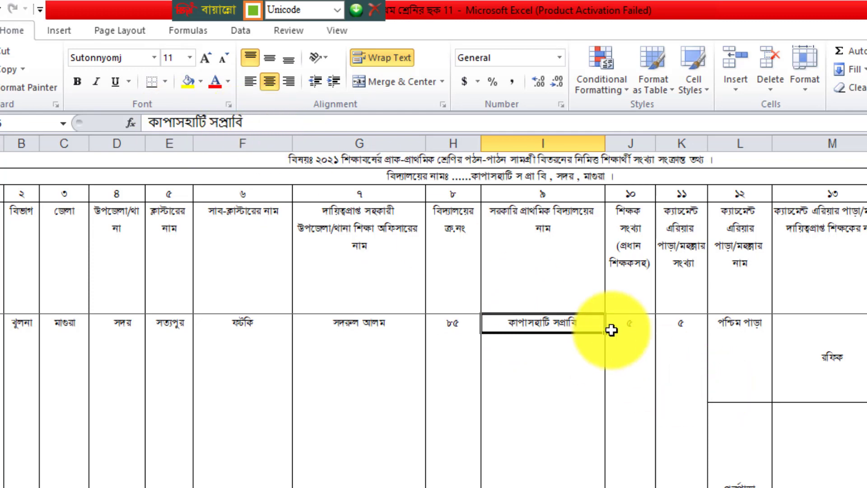
pyautogui.click(637, 324)
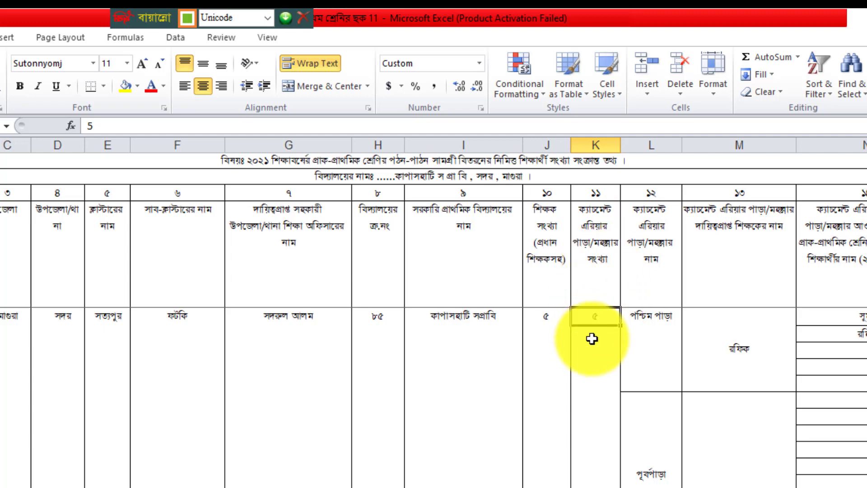
# Review the catchment neighbourhood names in column L and the teacher responsible for each in column M
pyautogui.click(644, 310)
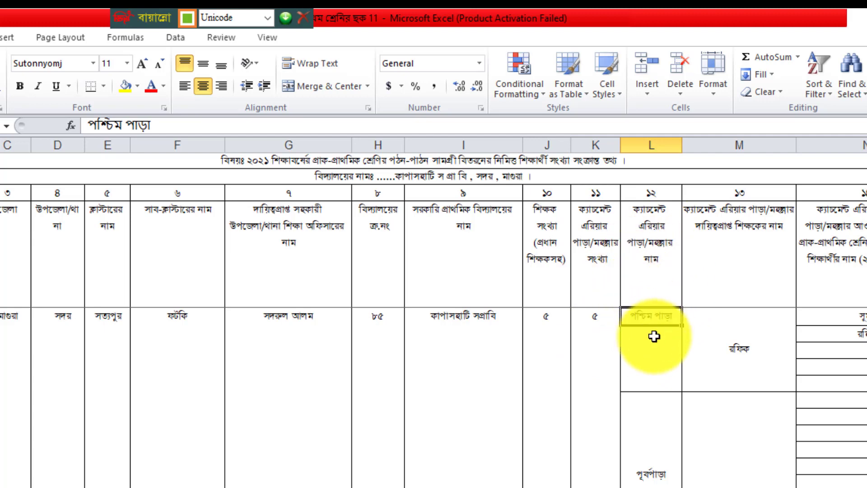
pyautogui.click(644, 451)
pyautogui.scroll(-1, 653, 458)
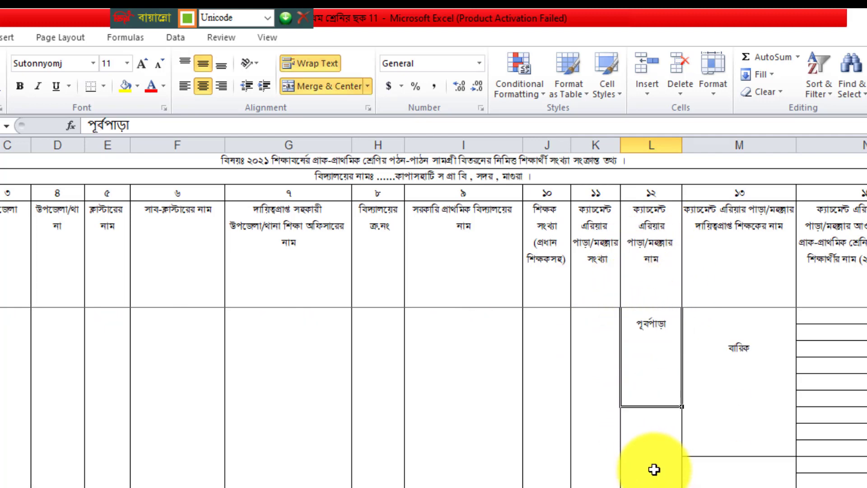
pyautogui.click(654, 469)
pyautogui.scroll(1, 633, 369)
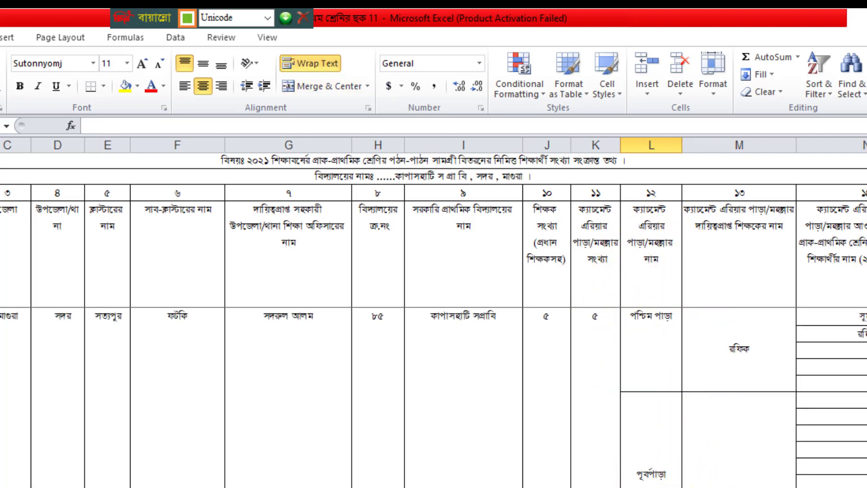
pyautogui.hscroll(3, 648, 297)
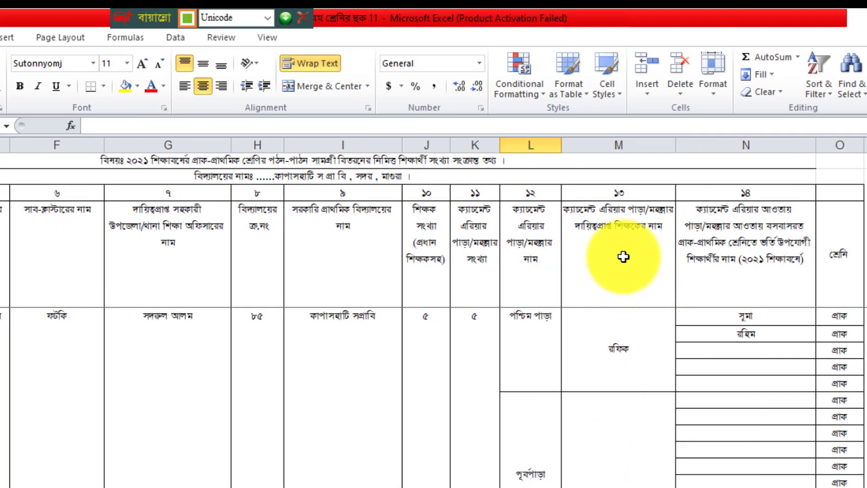
pyautogui.click(597, 231)
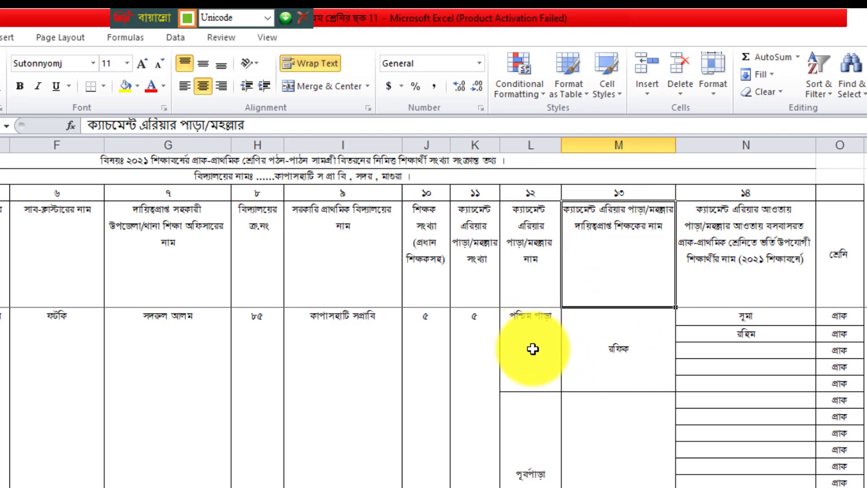
pyautogui.click(628, 349)
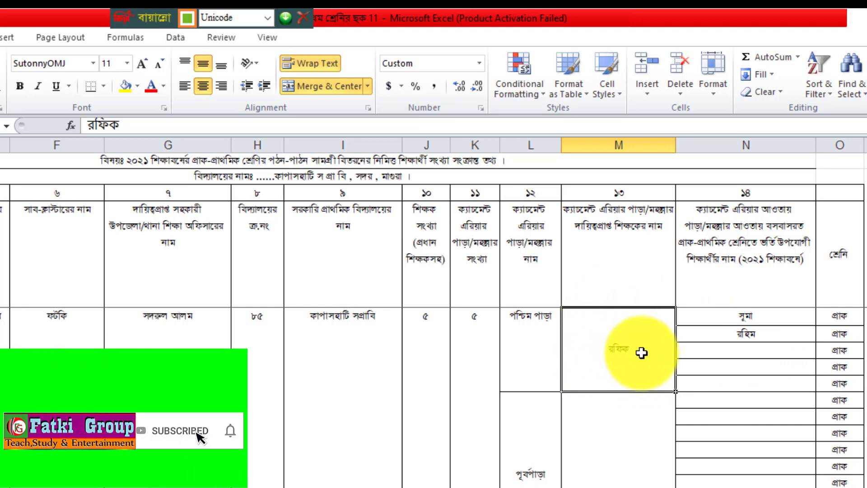
pyautogui.click(532, 342)
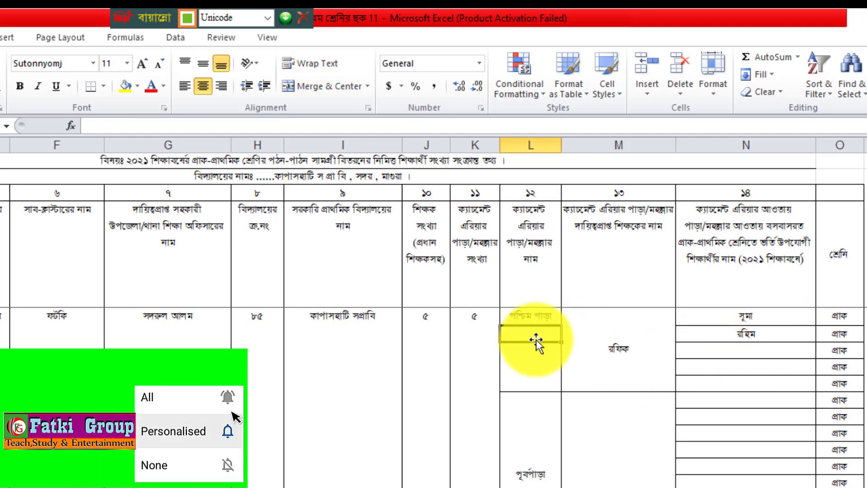
pyautogui.click(536, 316)
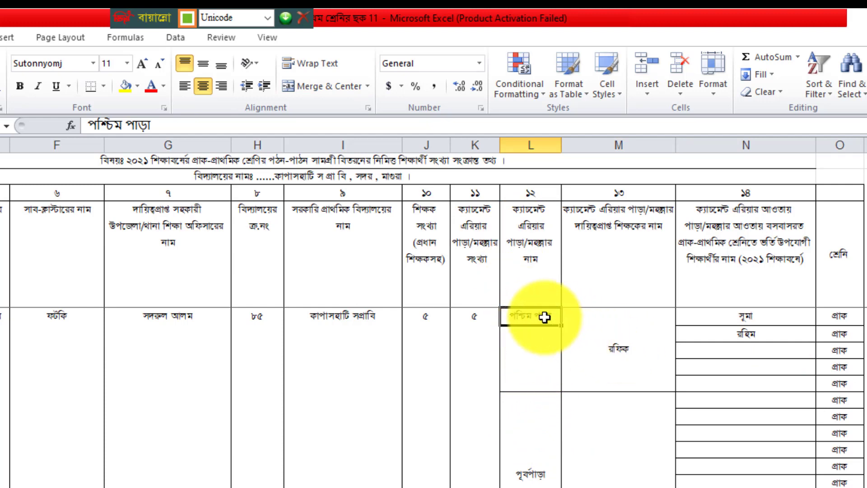
pyautogui.click(644, 335)
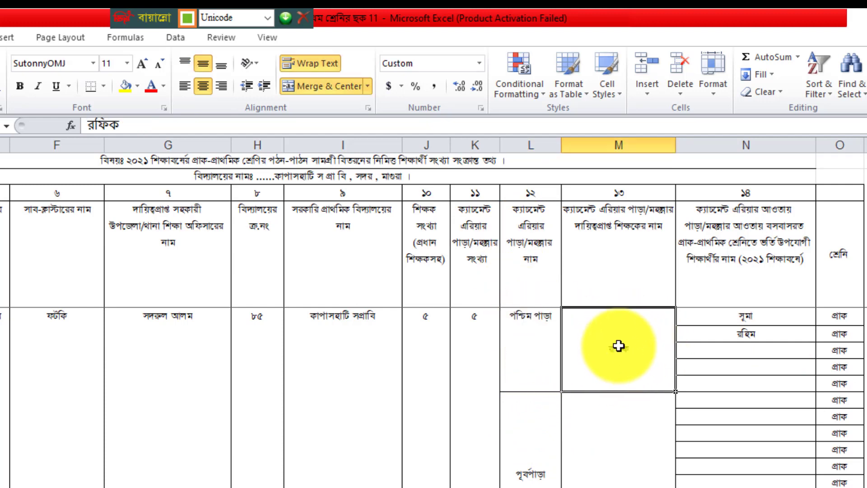
# Review the পশ্চিম পাড়া neighbourhood entry, its assigned teacher, the student names in column N and the class entries in column O
pyautogui.click(527, 319)
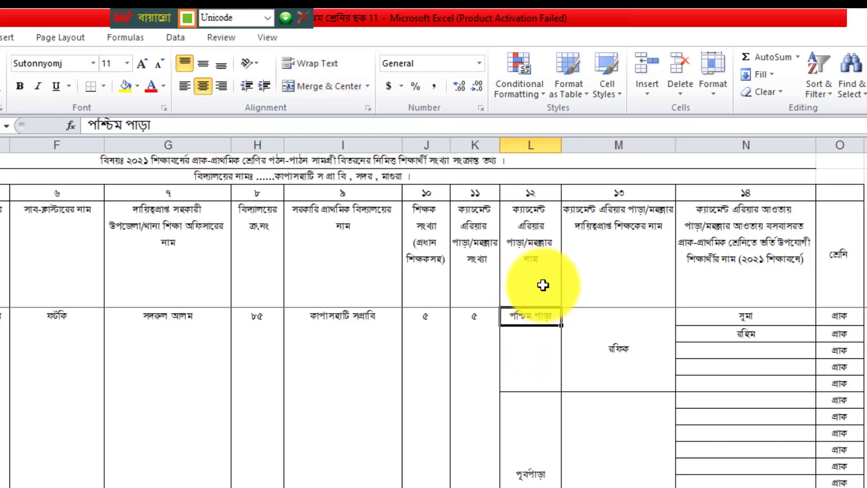
pyautogui.click(543, 337)
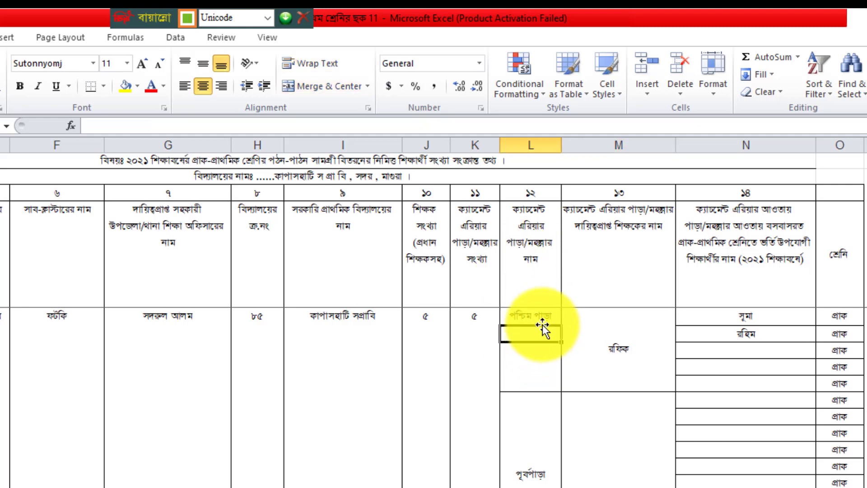
pyautogui.click(633, 351)
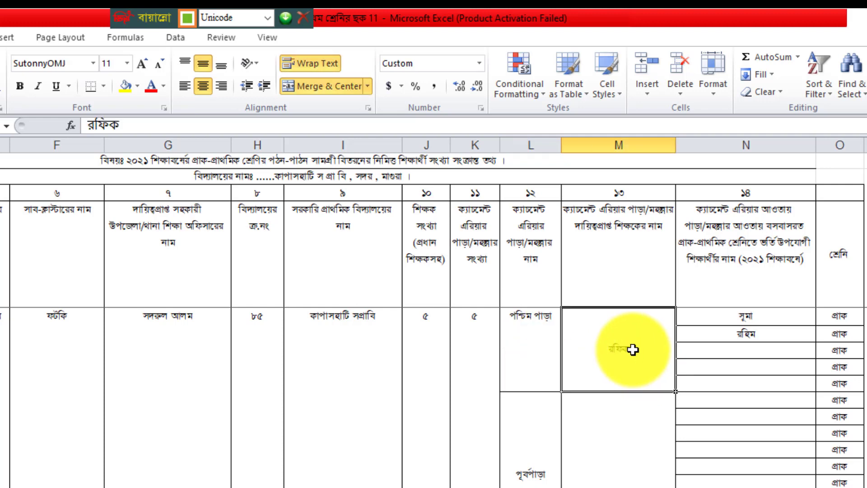
pyautogui.click(762, 323)
pyautogui.click(763, 337)
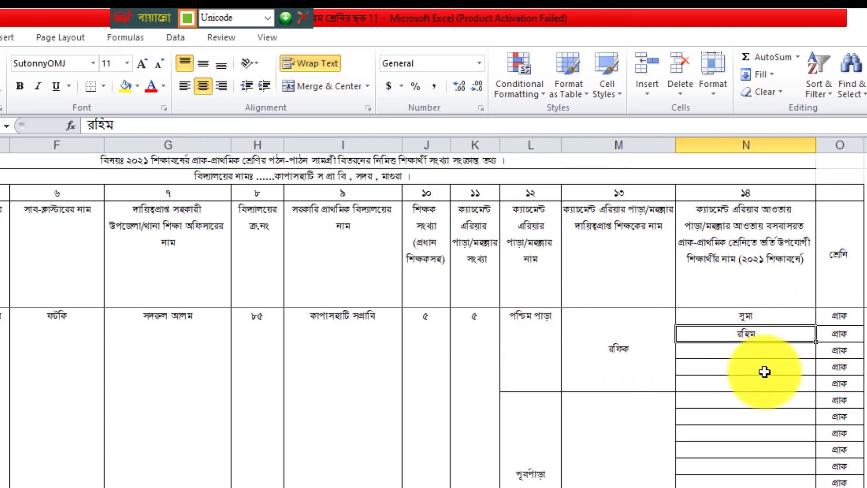
pyautogui.click(764, 368)
pyautogui.click(852, 317)
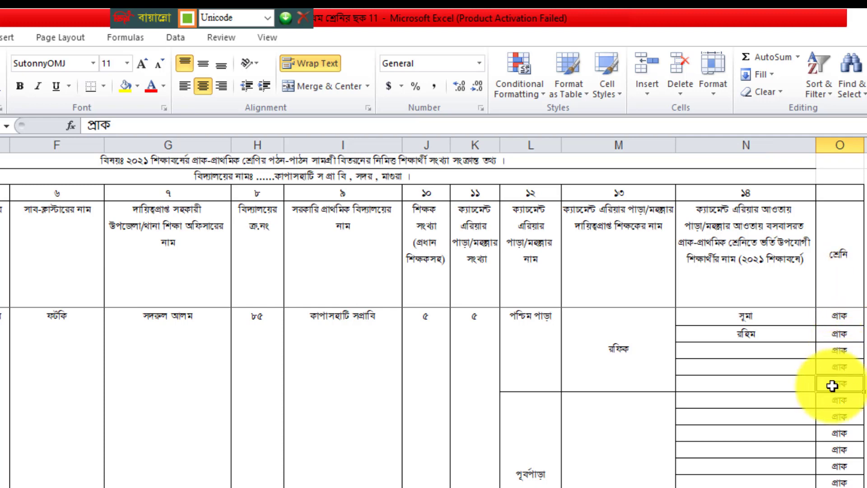
pyautogui.scroll(-1, 633, 356)
pyautogui.scroll(1, 632, 357)
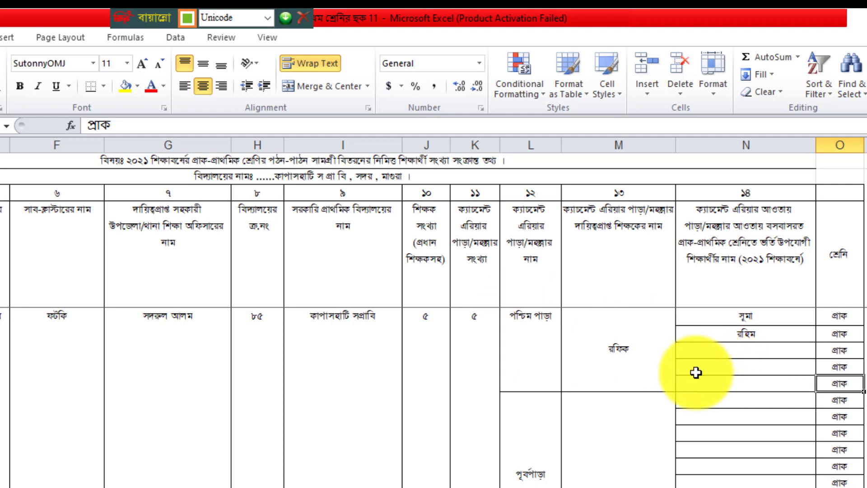
# Insert blank cells at the student name and class cells N9:O9, shifting the existing cells down
pyautogui.click(685, 383)
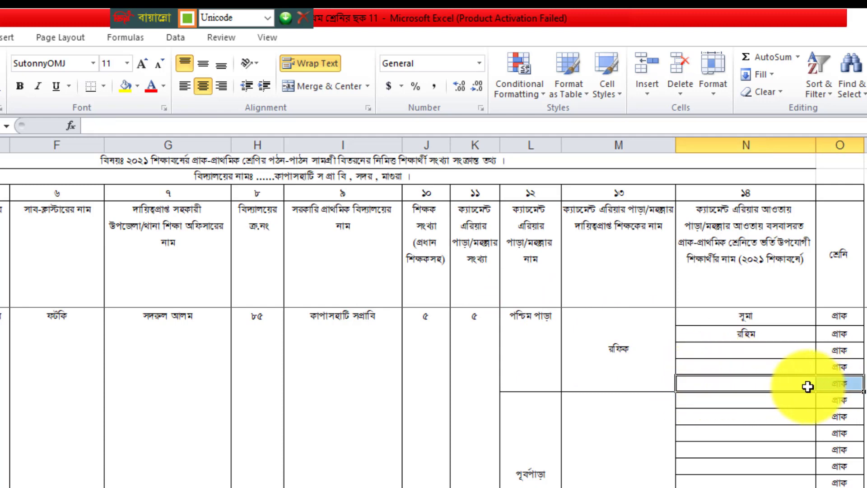
pyautogui.rightClick(809, 387)
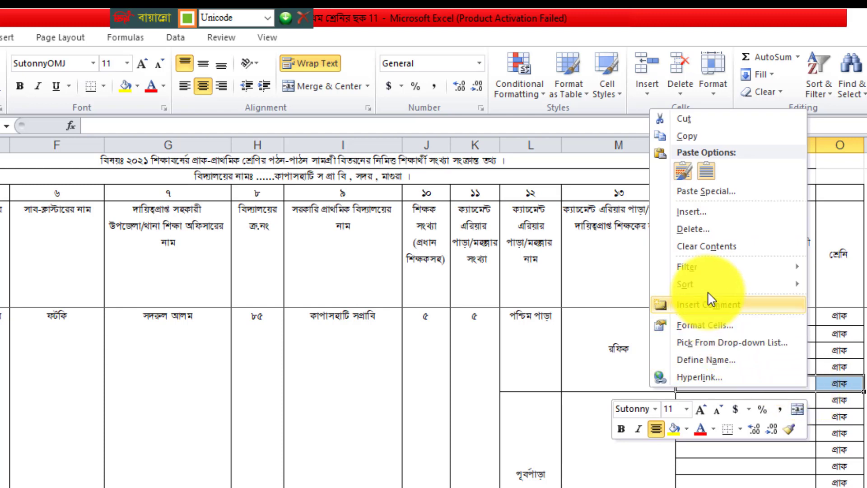
pyautogui.click(689, 211)
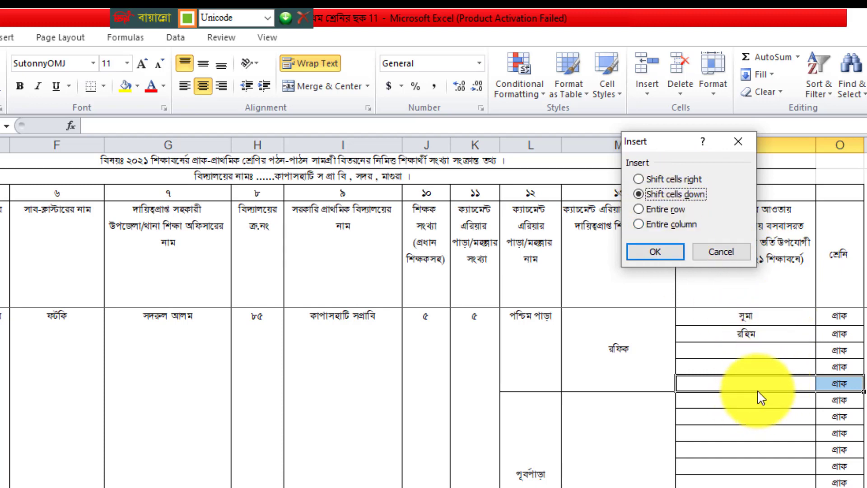
pyautogui.click(683, 209)
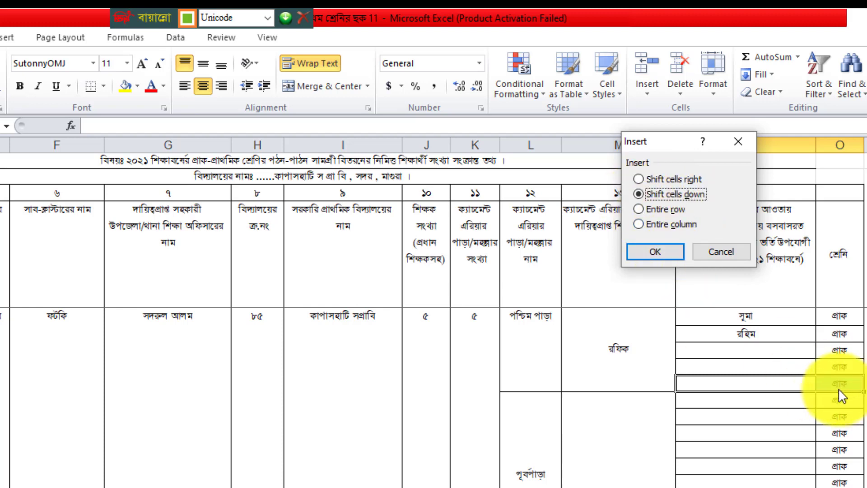
pyautogui.click(655, 252)
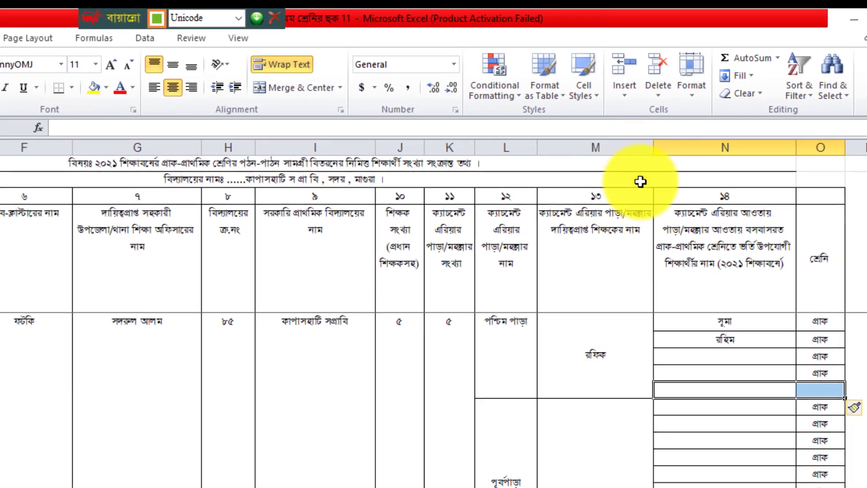
# Insert another pair of blank cells at N9:O9 using the Shift cells down option
pyautogui.rightClick(742, 392)
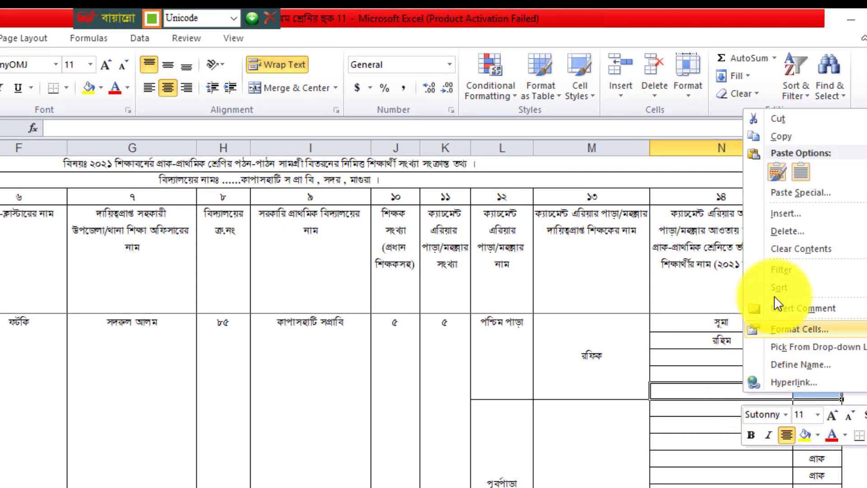
pyautogui.click(790, 211)
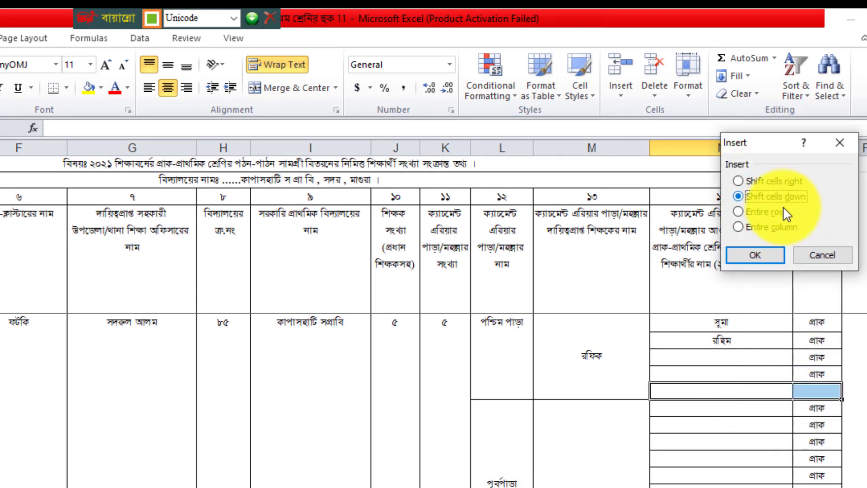
pyautogui.click(763, 250)
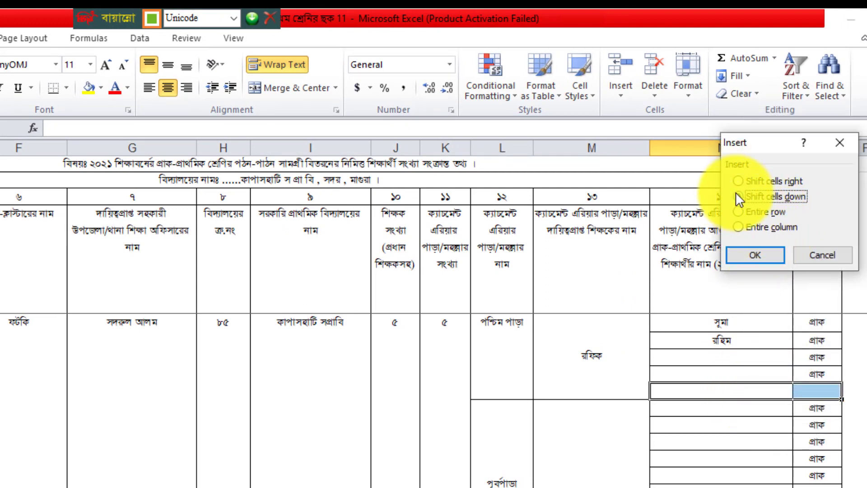
pyautogui.click(738, 212)
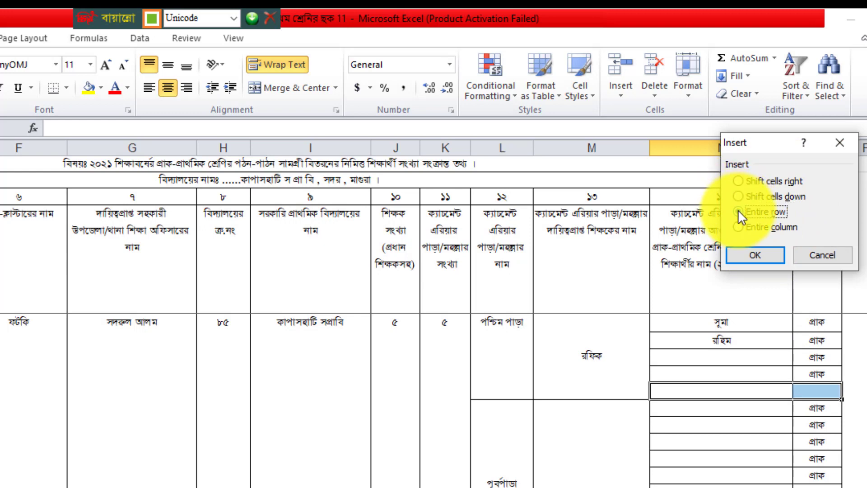
pyautogui.click(739, 195)
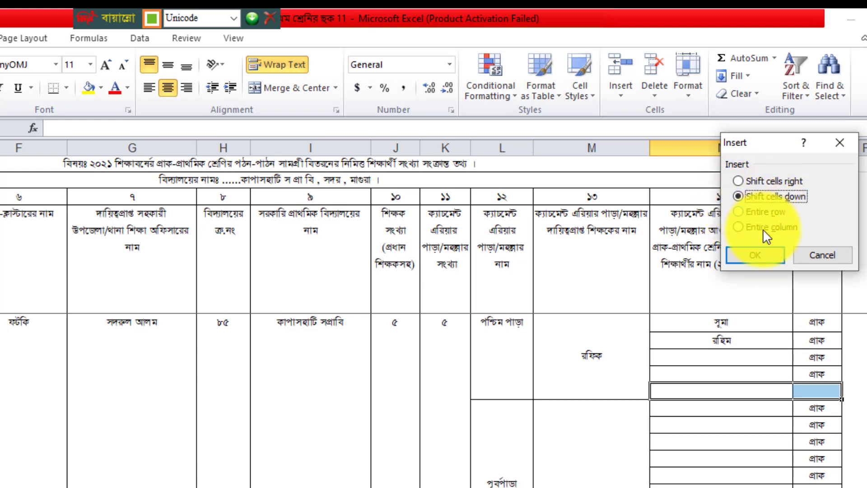
pyautogui.click(754, 253)
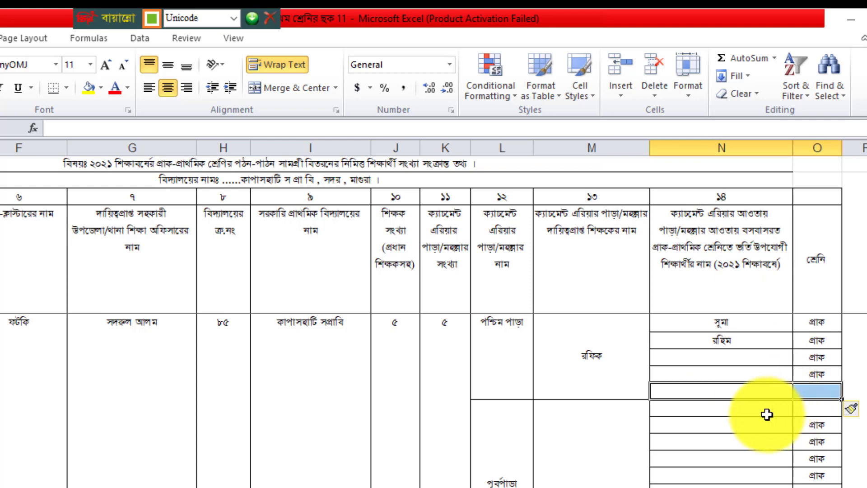
# Check the blank name and class cells against the first teacher's merged block in column M
pyautogui.click(616, 381)
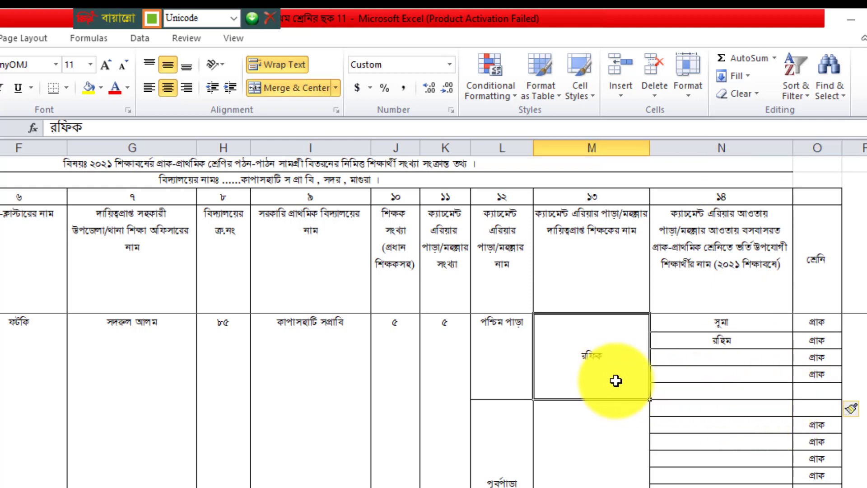
pyautogui.scroll(-3, 621, 382)
pyautogui.scroll(3, 621, 382)
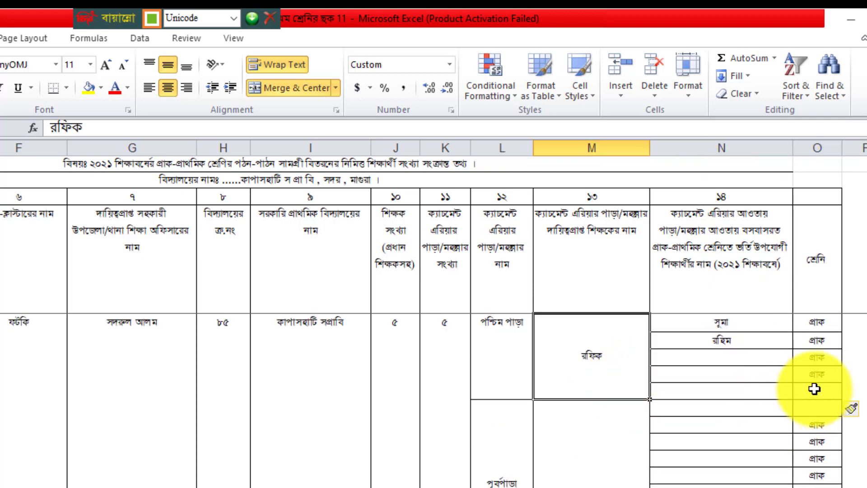
pyautogui.moveTo(703, 390); pyautogui.dragTo(798, 390)
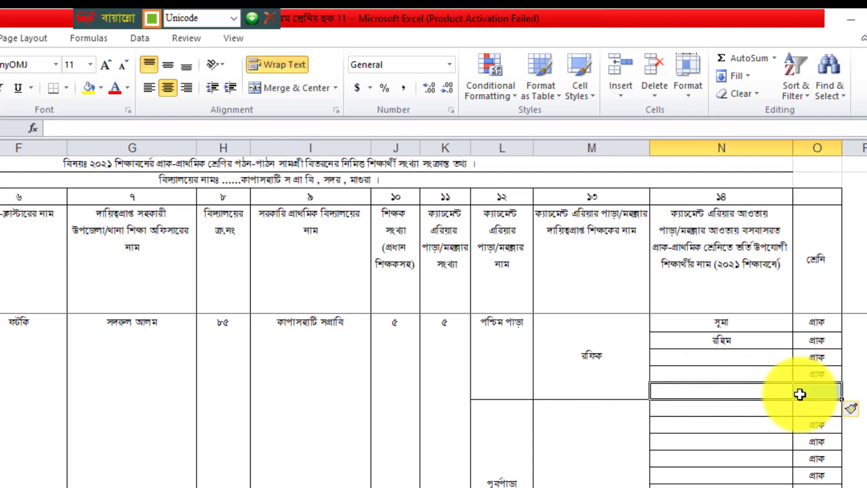
pyautogui.scroll(-1, 614, 411)
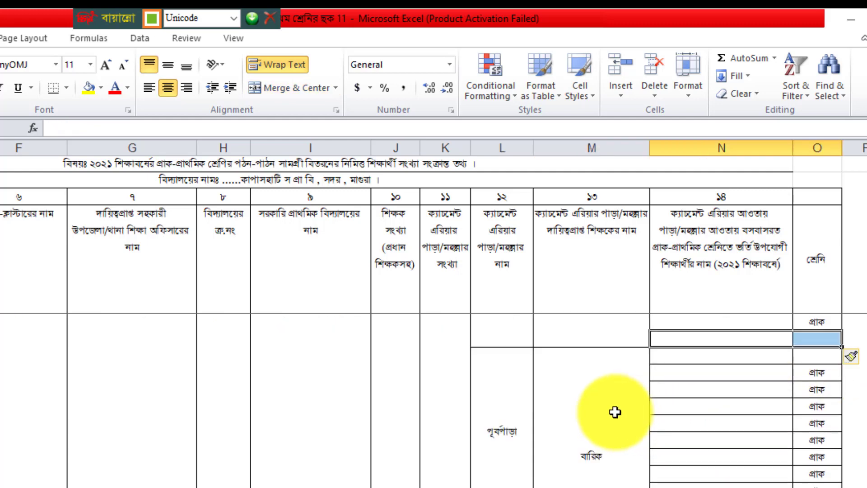
pyautogui.scroll(1, 615, 412)
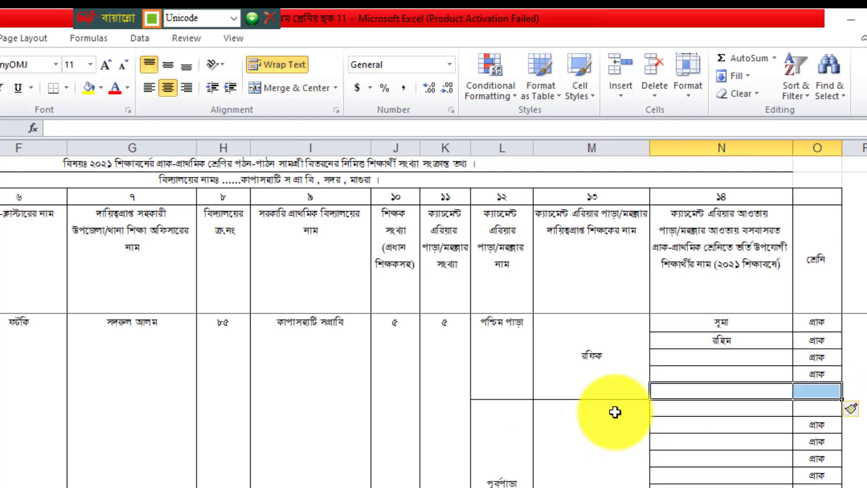
# Examine the পূর্বপাড়া and দক্ষিন পাড়া neighbourhoods, their assigned teachers and the student rows belonging to each teacher
pyautogui.click(516, 476)
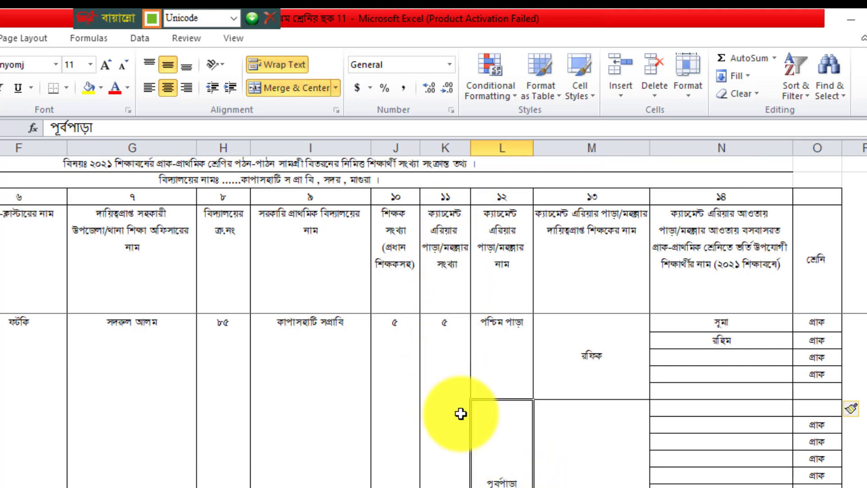
pyautogui.scroll(-3, 511, 478)
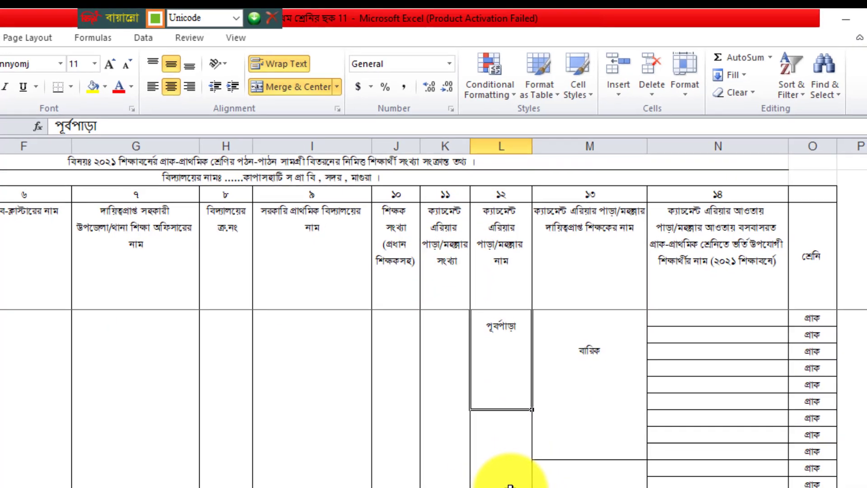
pyautogui.click(510, 486)
pyautogui.click(501, 475)
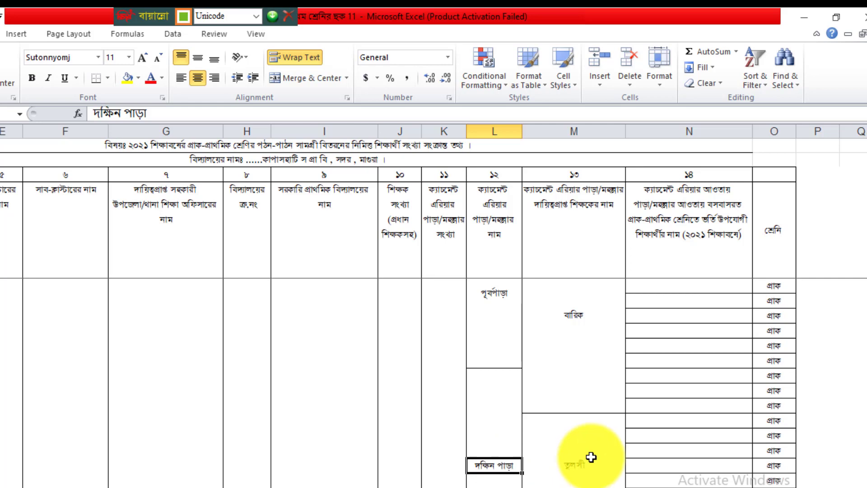
pyautogui.scroll(2, 672, 352)
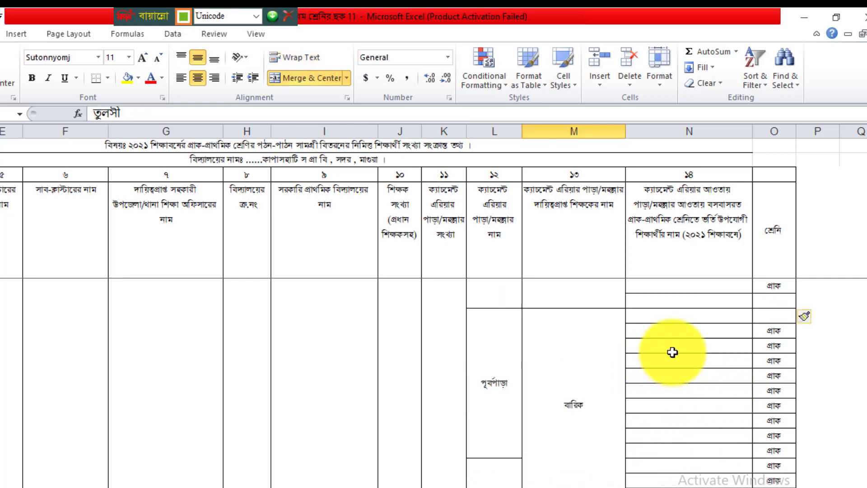
pyautogui.scroll(1, 714, 346)
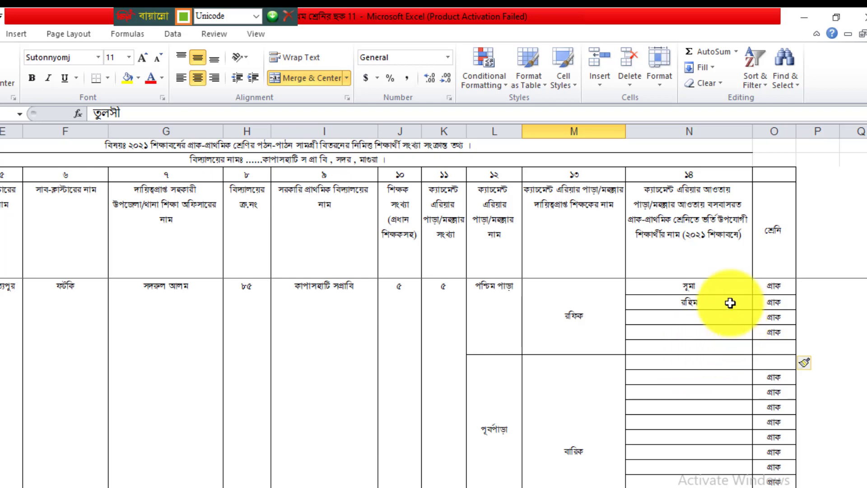
pyautogui.scroll(-2, 643, 371)
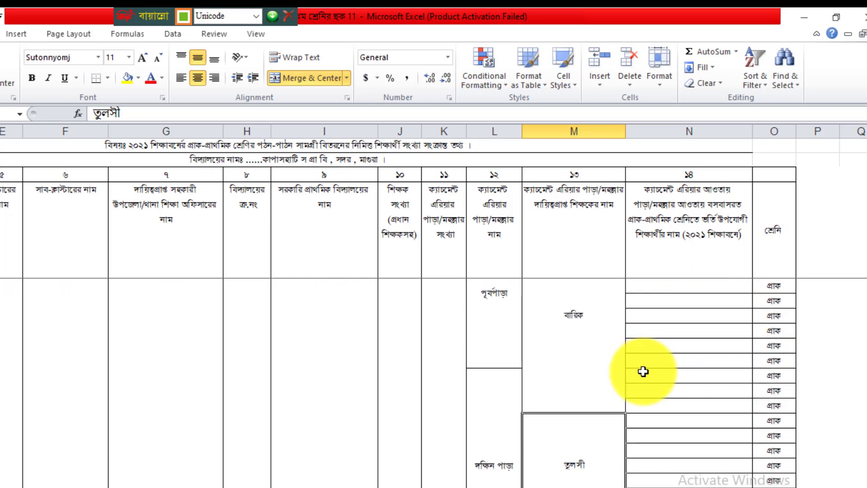
pyautogui.scroll(2, 644, 371)
pyautogui.click(594, 400)
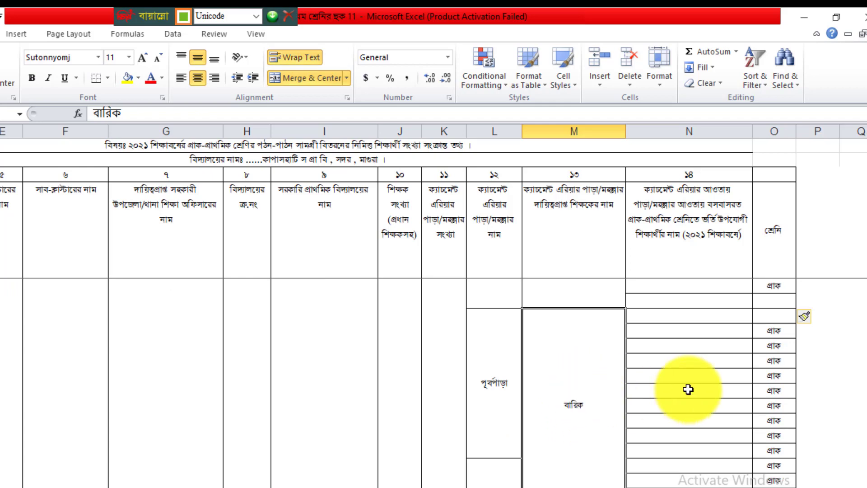
pyautogui.click(718, 345)
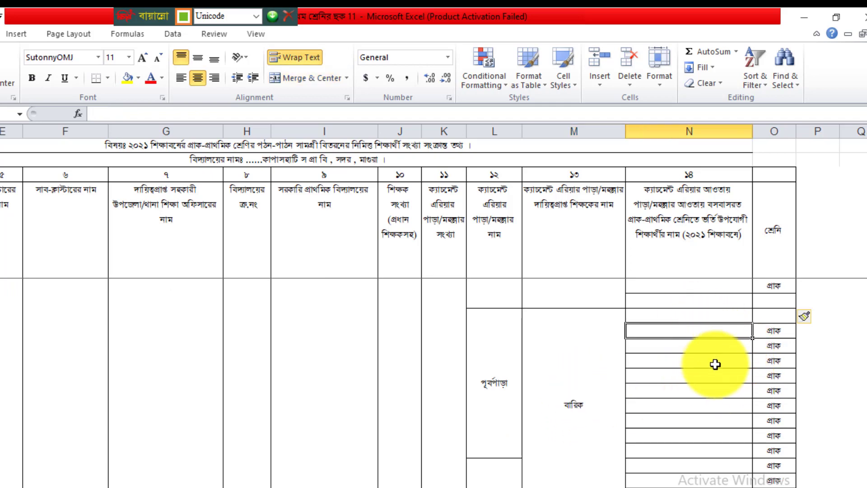
pyautogui.scroll(-2, 711, 361)
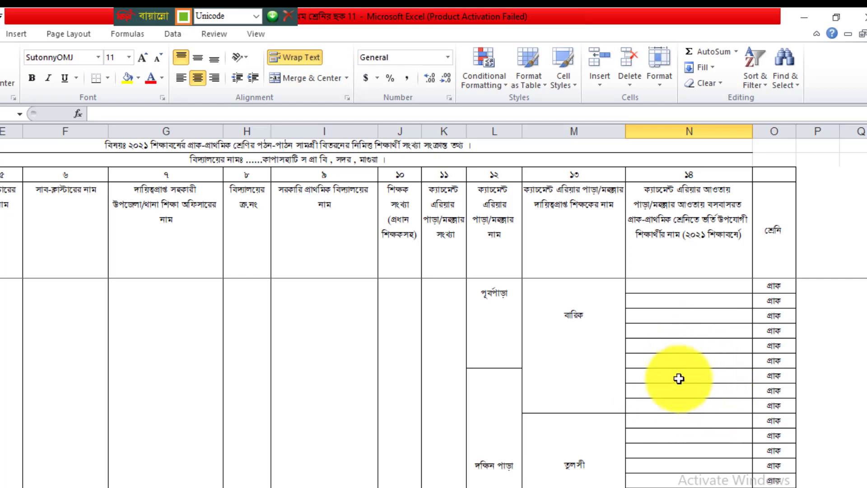
# Delete the name and class cells in the last three student rows of the second teacher's block, shifting cells left
pyautogui.moveTo(781, 406); pyautogui.dragTo(670, 378)
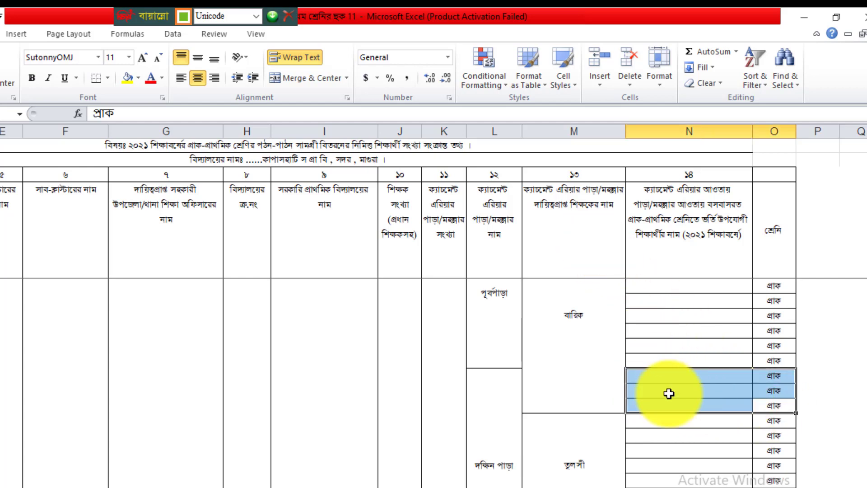
pyautogui.rightClick(672, 389)
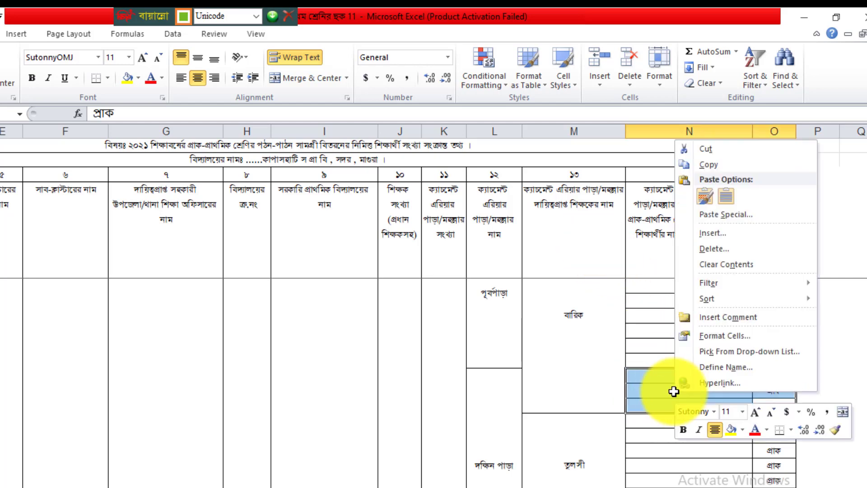
pyautogui.click(724, 249)
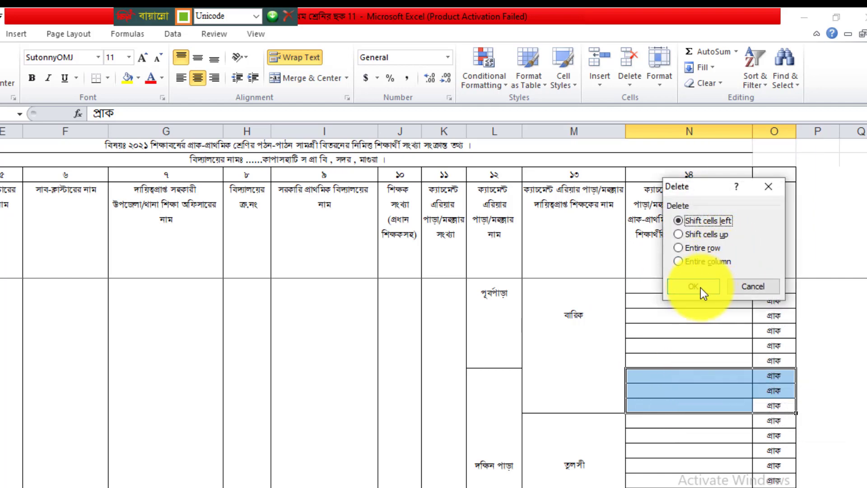
pyautogui.click(701, 288)
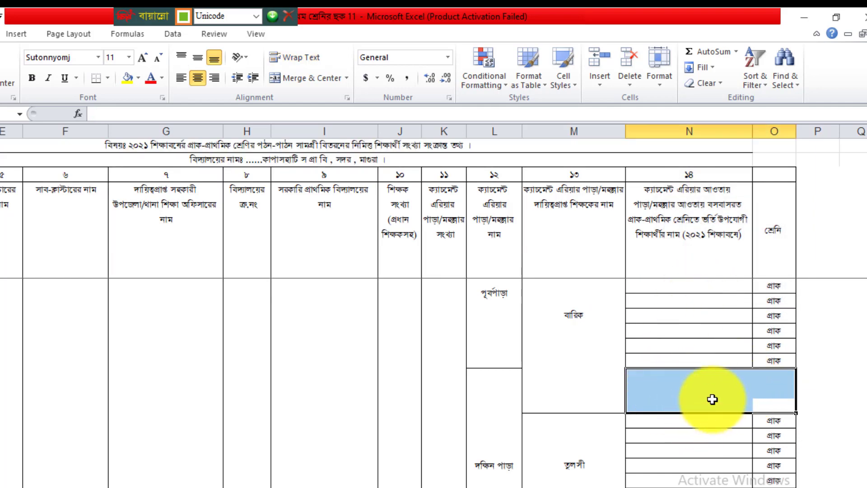
# Check the emptied name and class cells against the second teacher's merged block in column M, back up to the first student rows
pyautogui.click(581, 378)
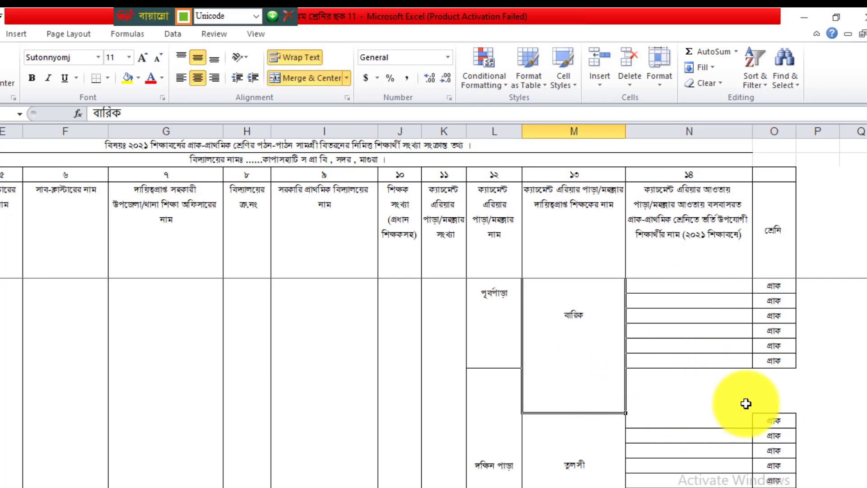
pyautogui.click(709, 388)
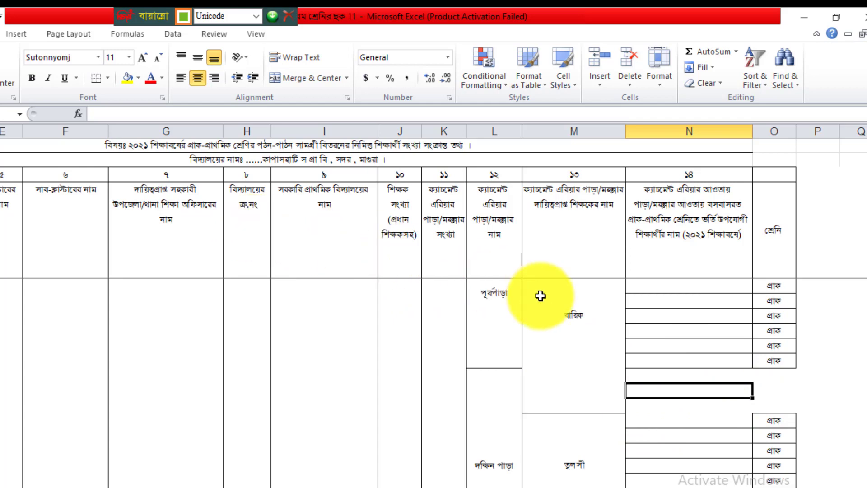
pyautogui.scroll(1, 462, 284)
pyautogui.scroll(2, 462, 284)
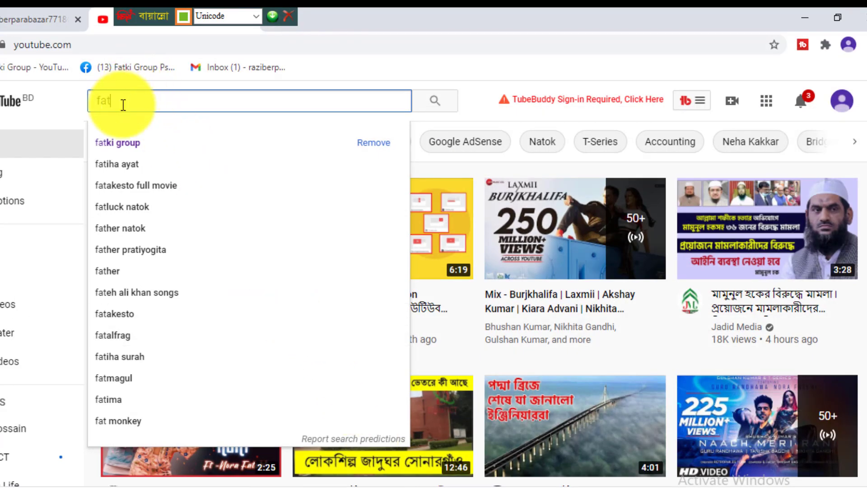
# Switch to YouTube, find the Fatki Group channel and play its Primary School playlist
pyautogui.click(132, 141)
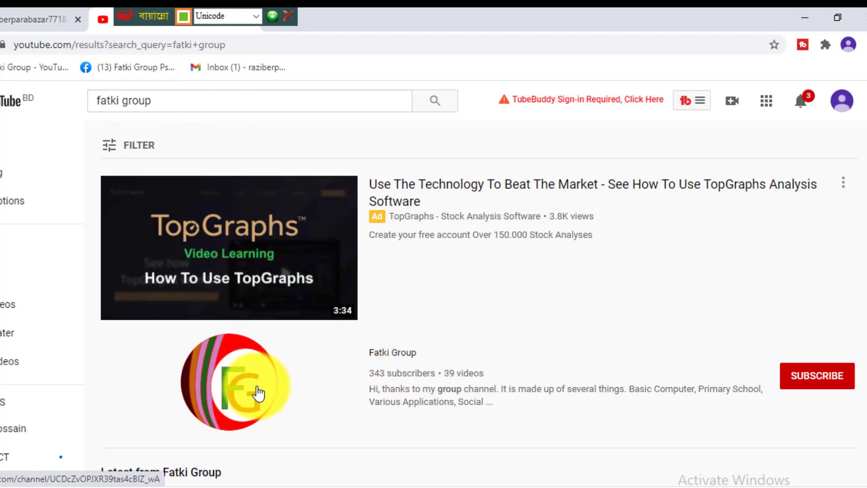
pyautogui.click(257, 393)
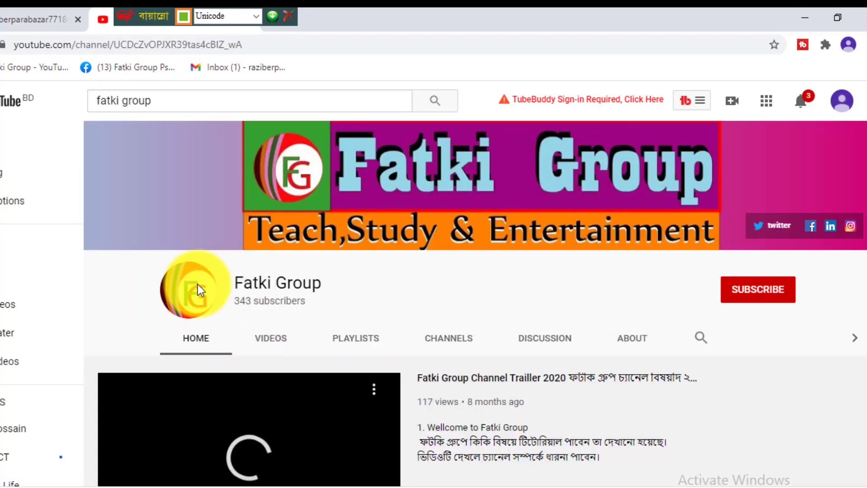
pyautogui.scroll(-1, 397, 266)
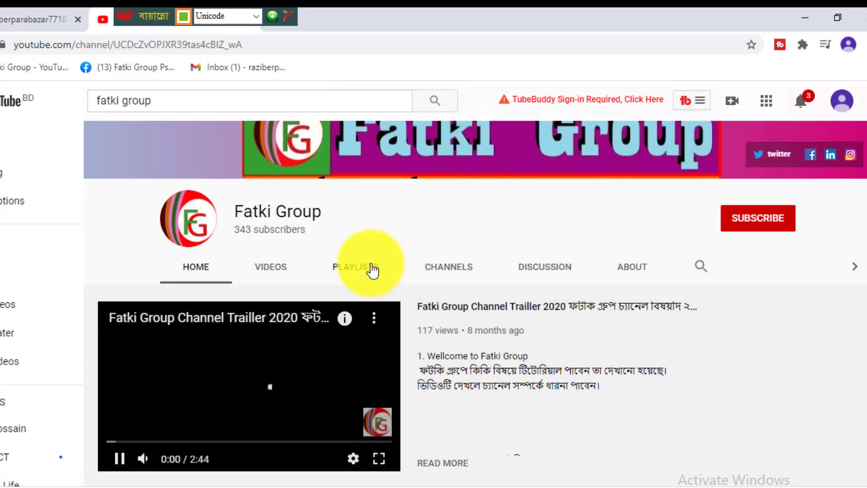
pyautogui.click(358, 271)
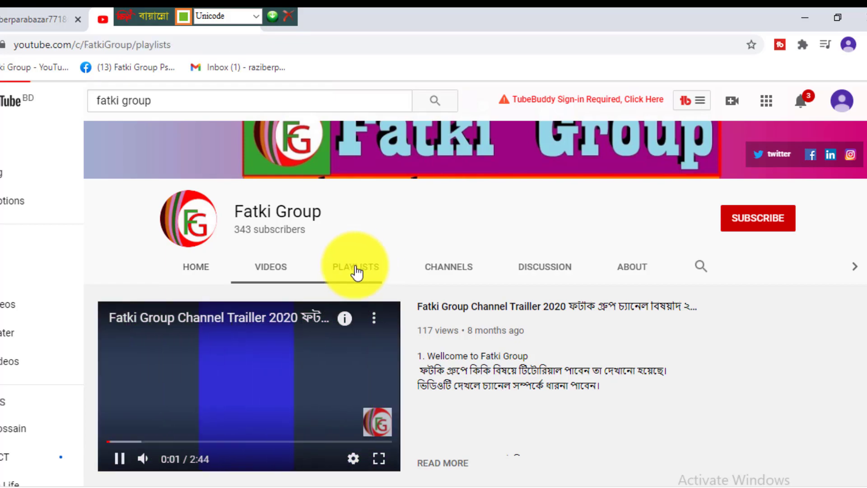
pyautogui.scroll(-4, 387, 290)
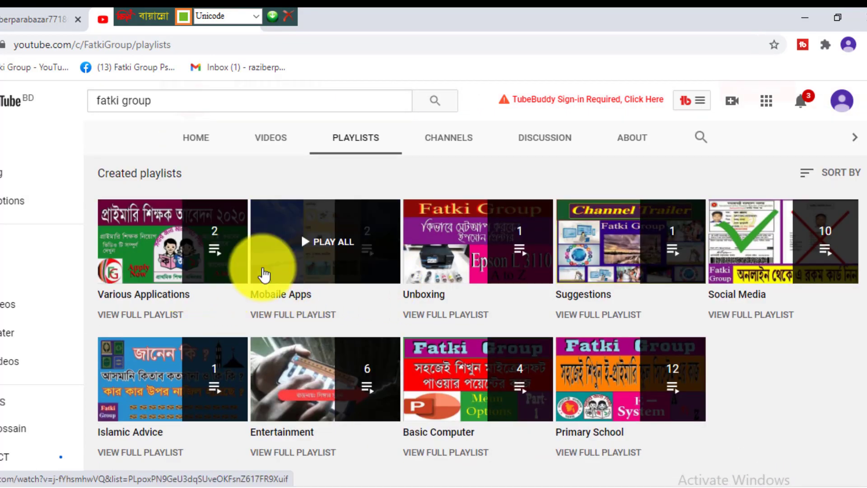
pyautogui.click(622, 386)
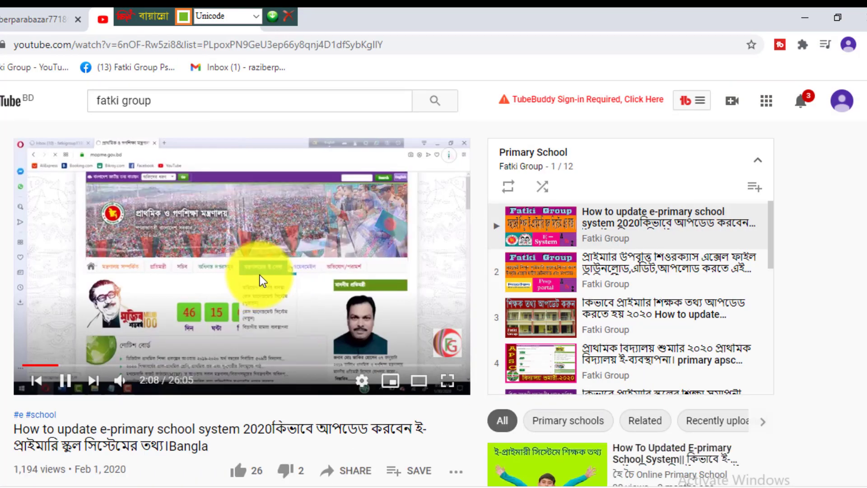
# Pause the e-primary school system video, read its full description and choose the third video in the Primary School playlist
pyautogui.click(261, 272)
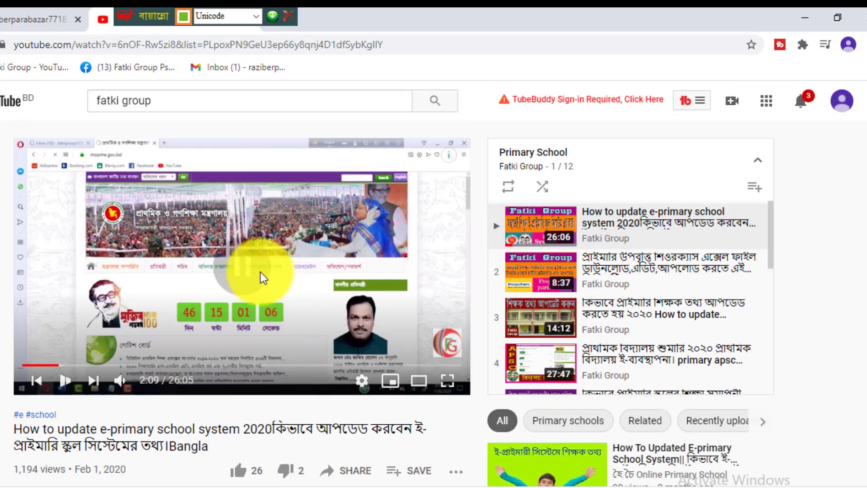
pyautogui.scroll(-1, 229, 300)
pyautogui.scroll(-3, 228, 300)
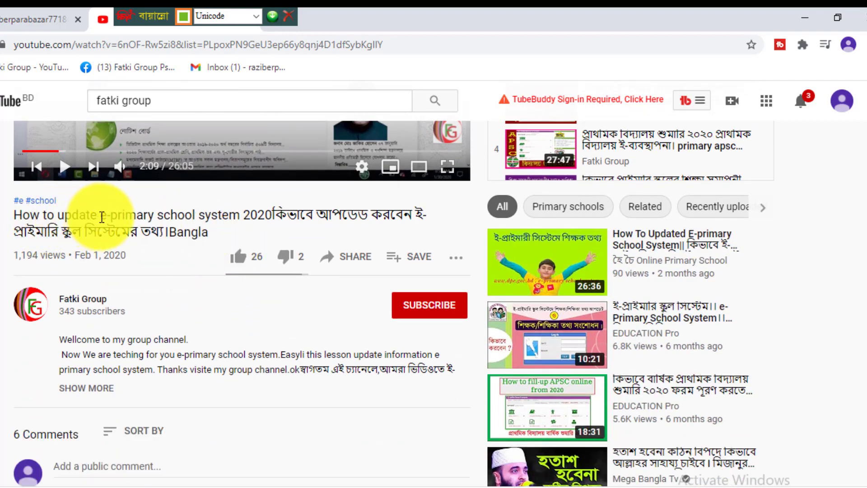
pyautogui.scroll(4, 226, 207)
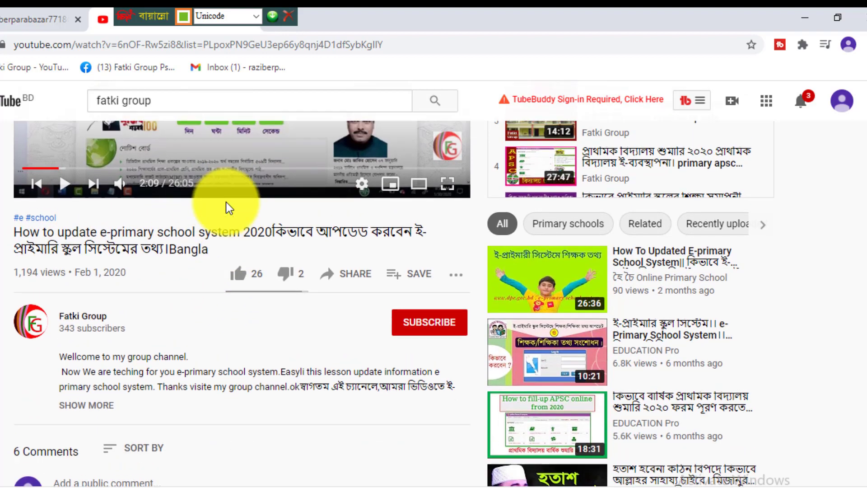
pyautogui.scroll(-4, 207, 219)
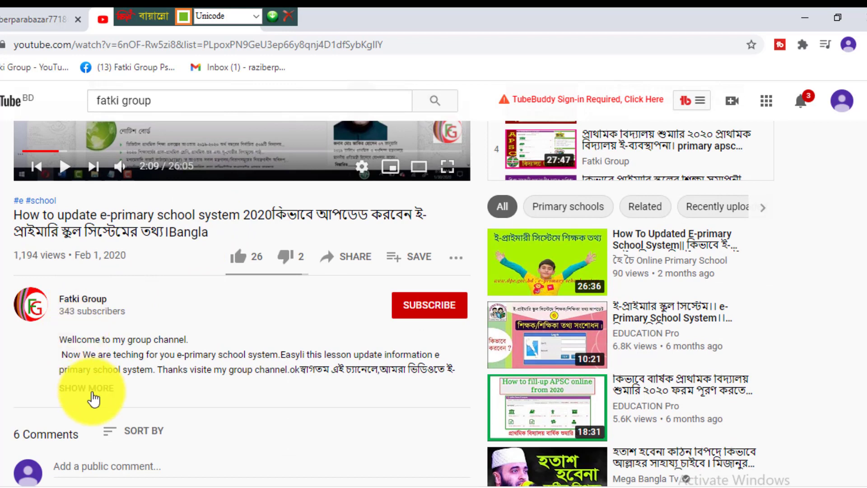
pyautogui.click(88, 388)
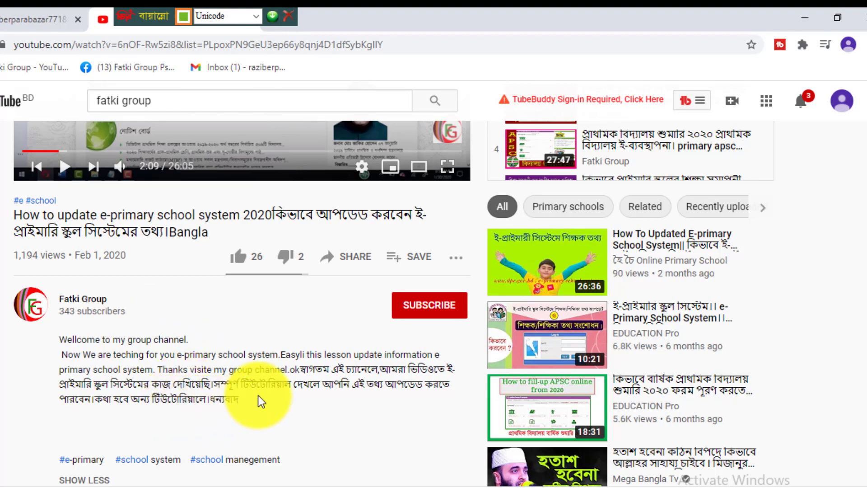
pyautogui.scroll(5, 259, 395)
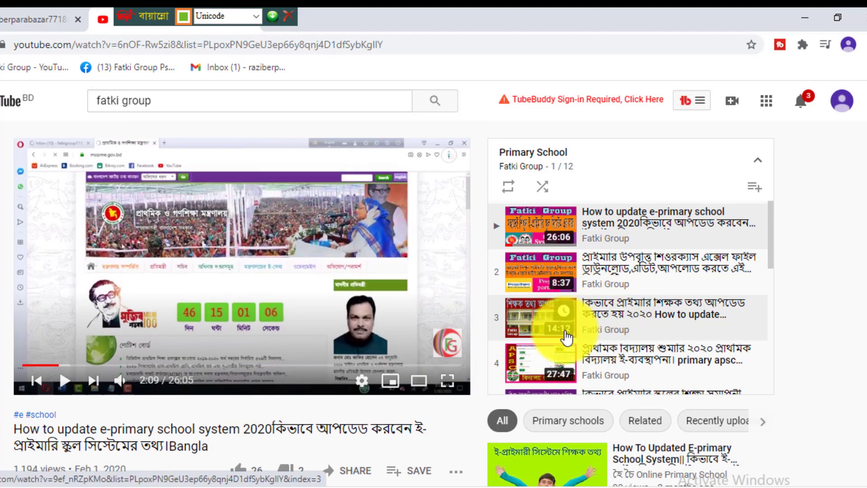
pyautogui.click(552, 324)
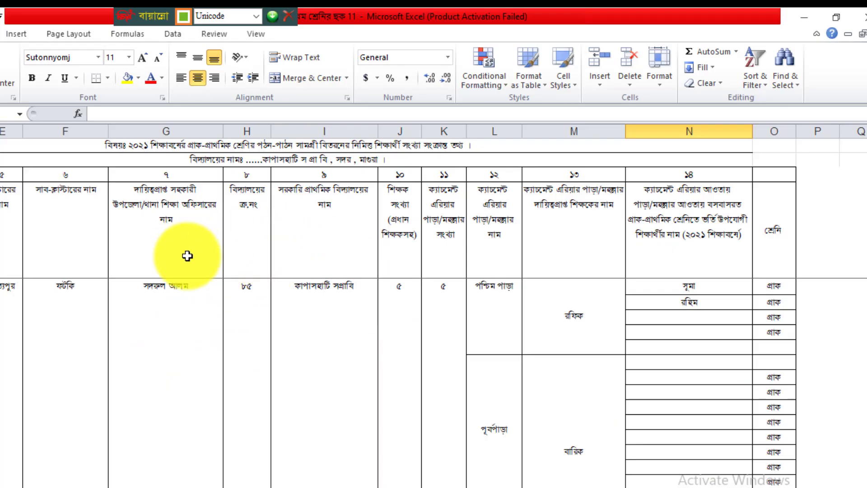
# Switch to the Demand Book-21 workbook in Excel and examine the division, district, upazila, cluster and sub-cluster entries
pyautogui.click(803, 18)
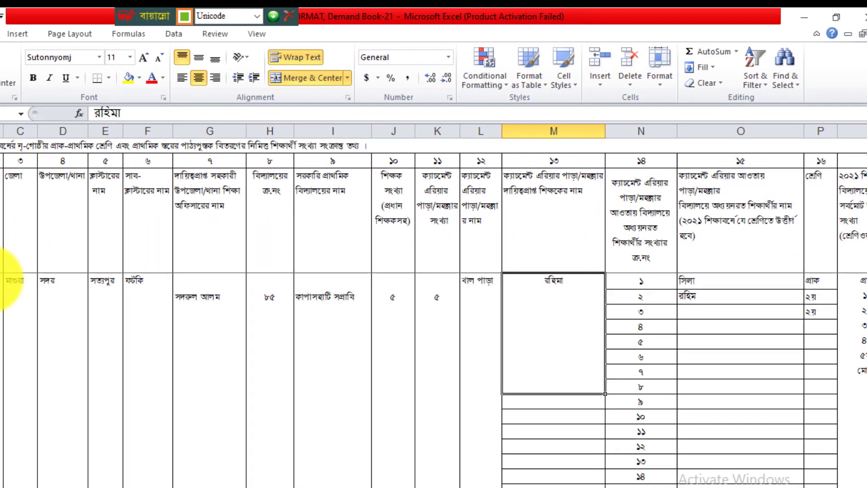
pyautogui.click(6, 275)
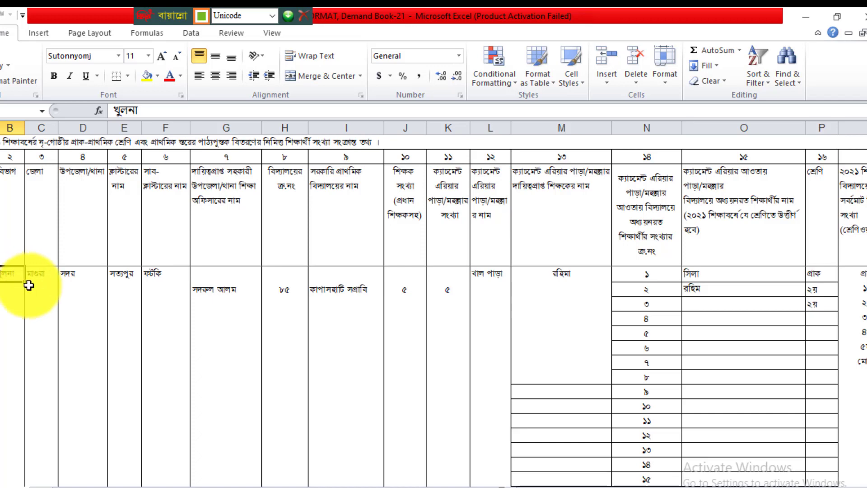
pyautogui.click(45, 274)
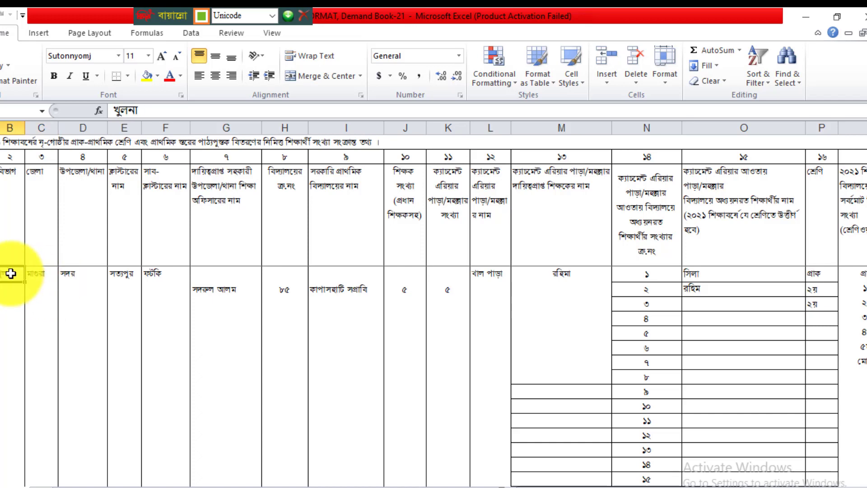
pyautogui.click(45, 275)
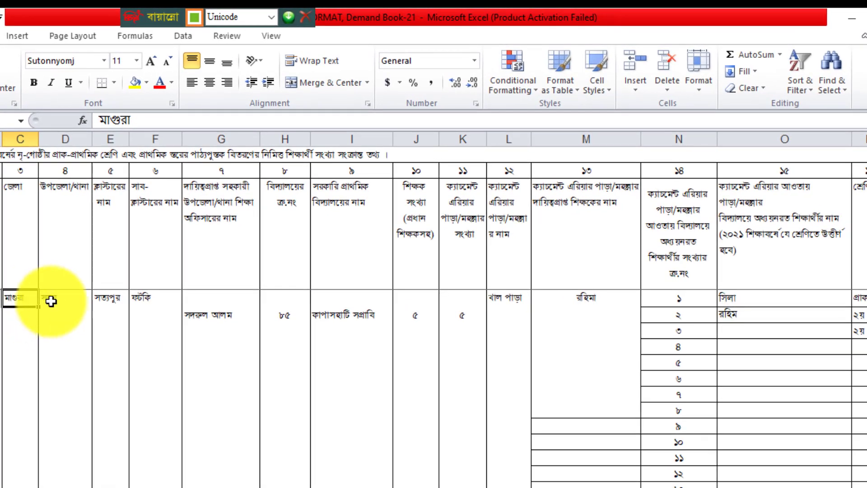
pyautogui.click(59, 299)
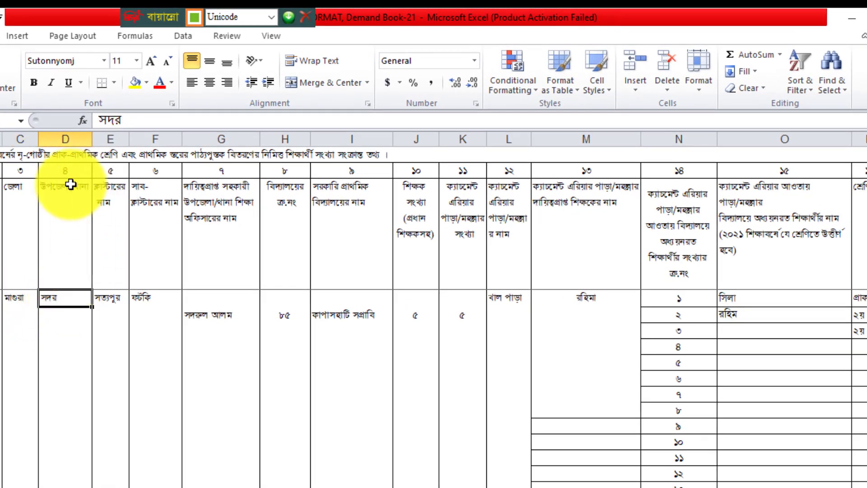
pyautogui.click(120, 300)
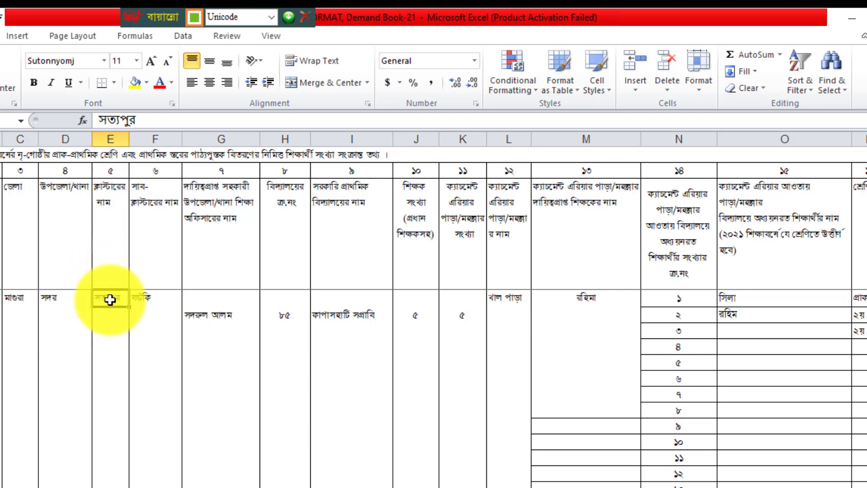
pyautogui.click(145, 299)
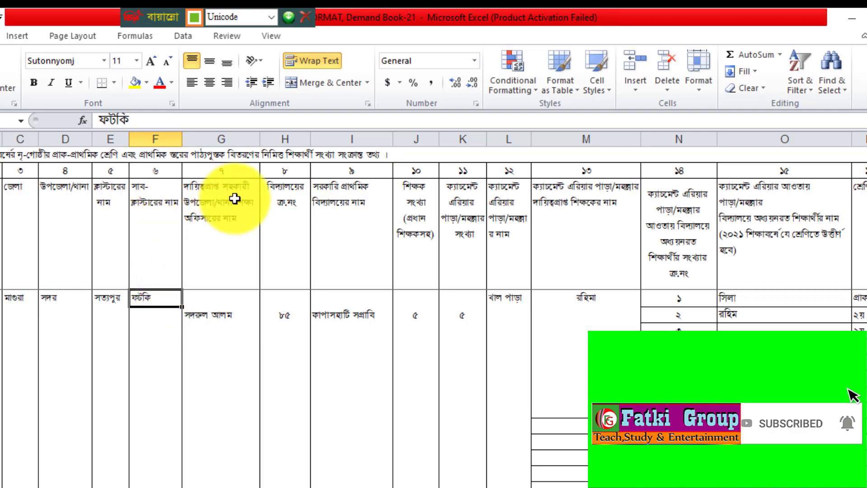
# Examine the assistant education officer, school serial number, school name, teacher count and catchment area count entries in columns G to K
pyautogui.click(209, 316)
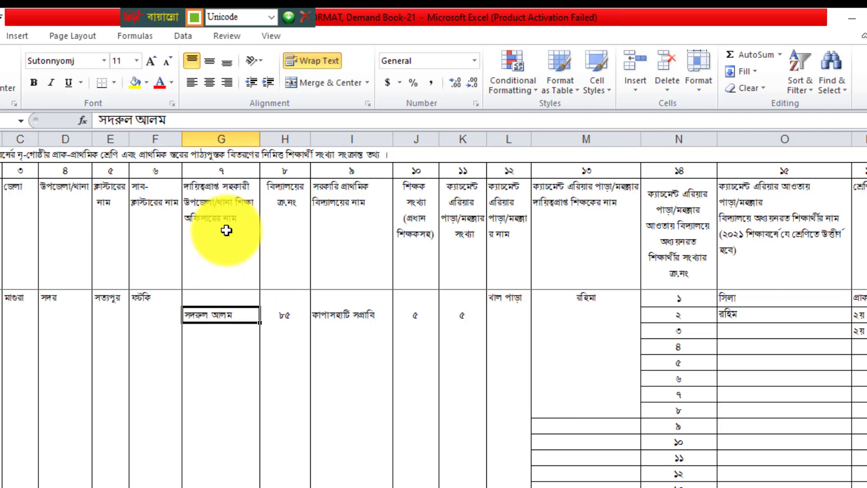
pyautogui.click(227, 297)
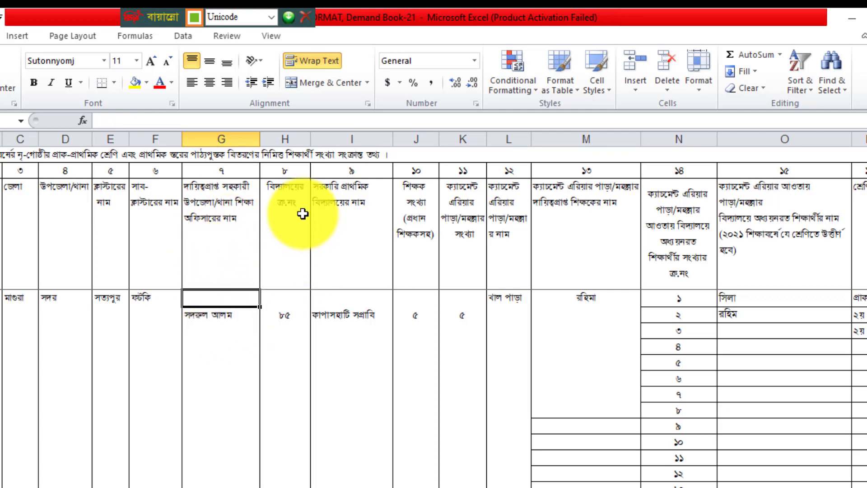
pyautogui.click(287, 314)
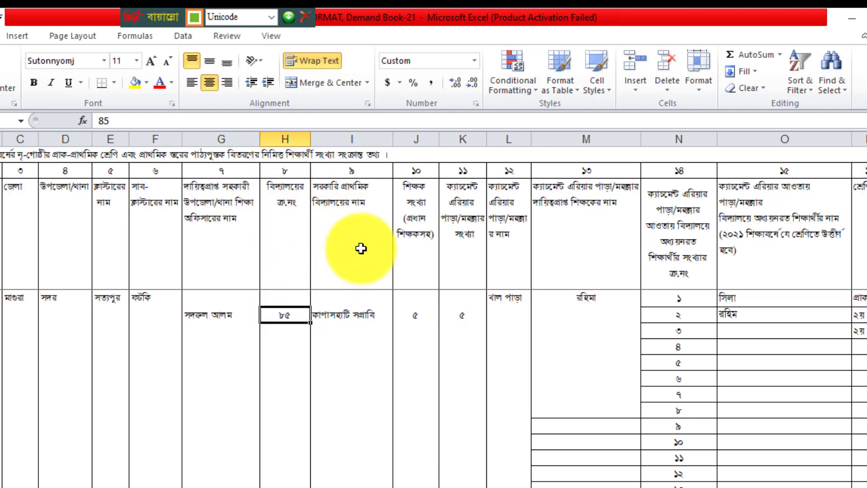
pyautogui.click(338, 319)
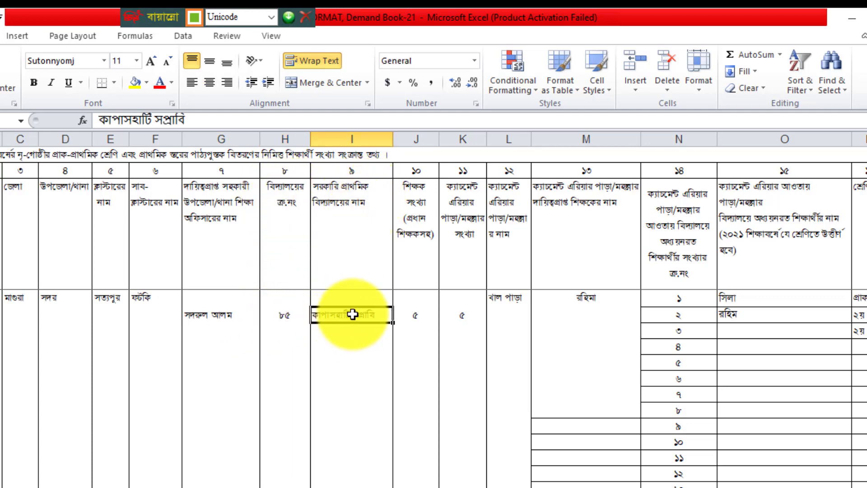
pyautogui.click(422, 317)
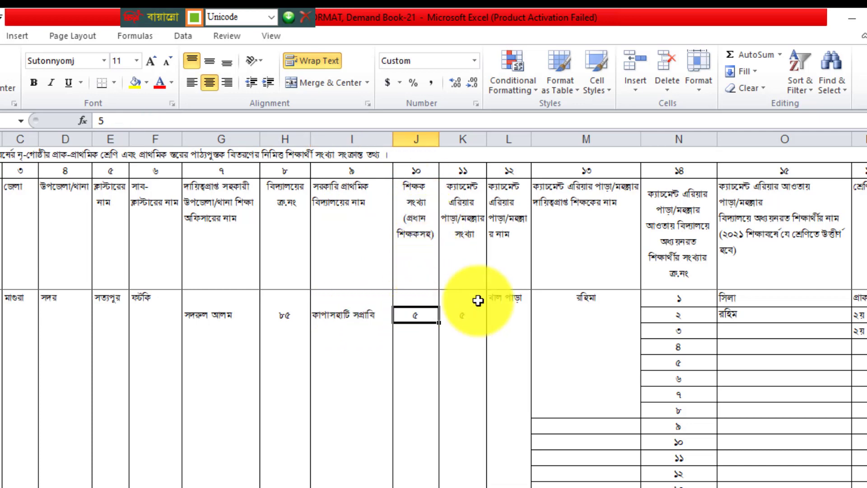
pyautogui.click(473, 204)
pyautogui.click(465, 315)
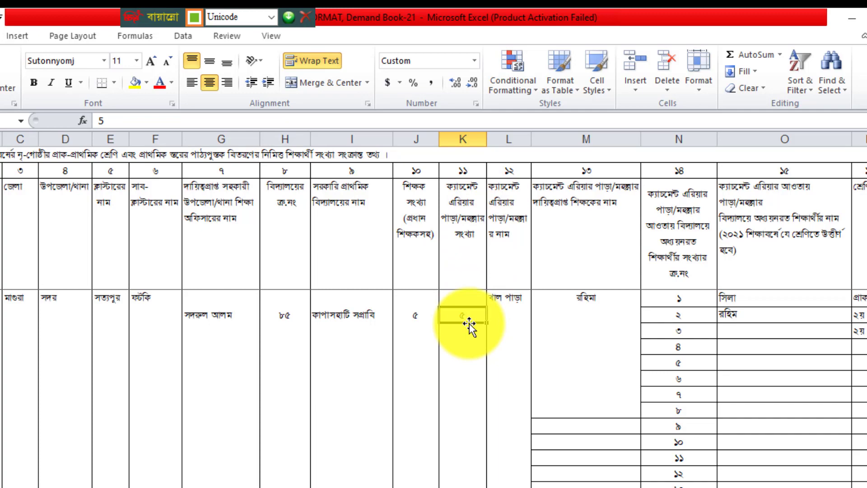
# Examine the catchment neighbourhood name in column L and the assigned teacher's merged block in column M against the numbered student rows
pyautogui.click(506, 212)
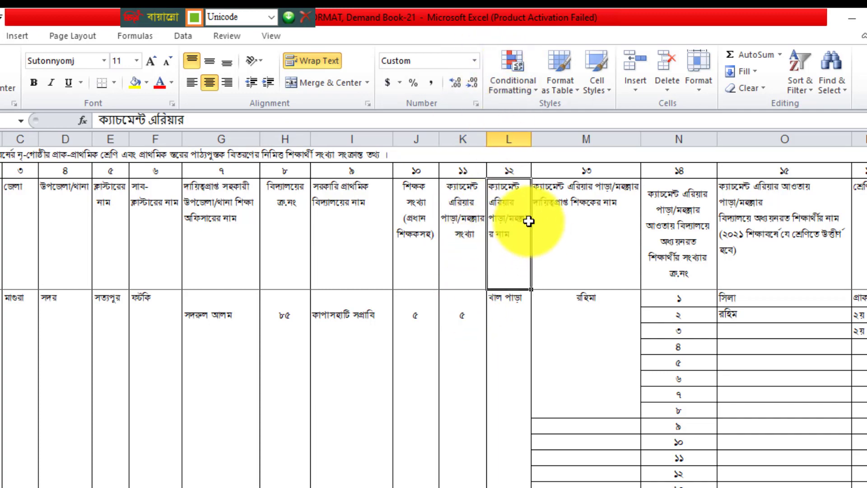
pyautogui.click(509, 311)
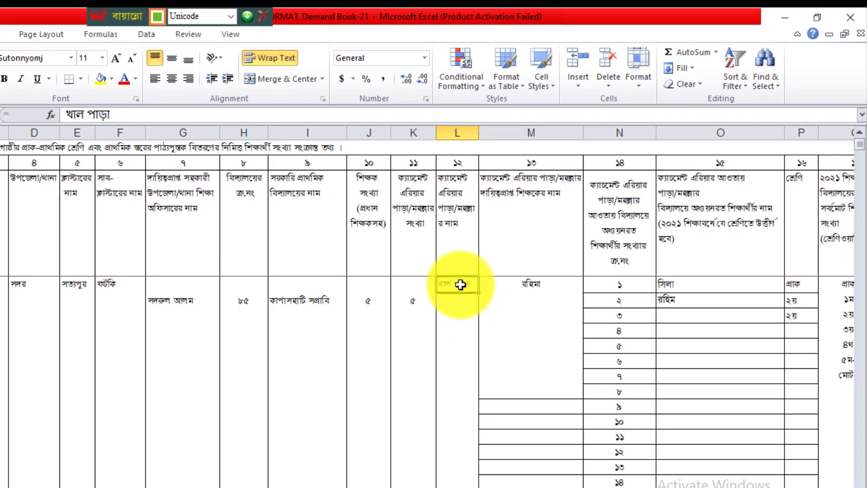
pyautogui.click(458, 331)
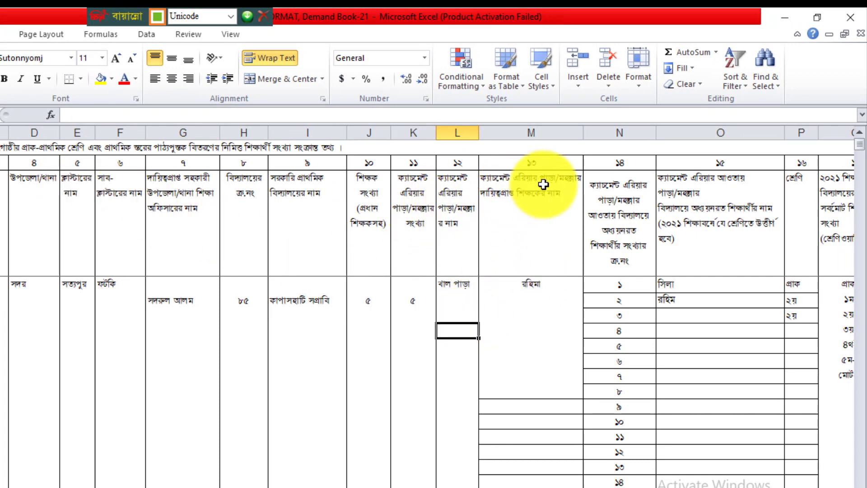
pyautogui.click(537, 291)
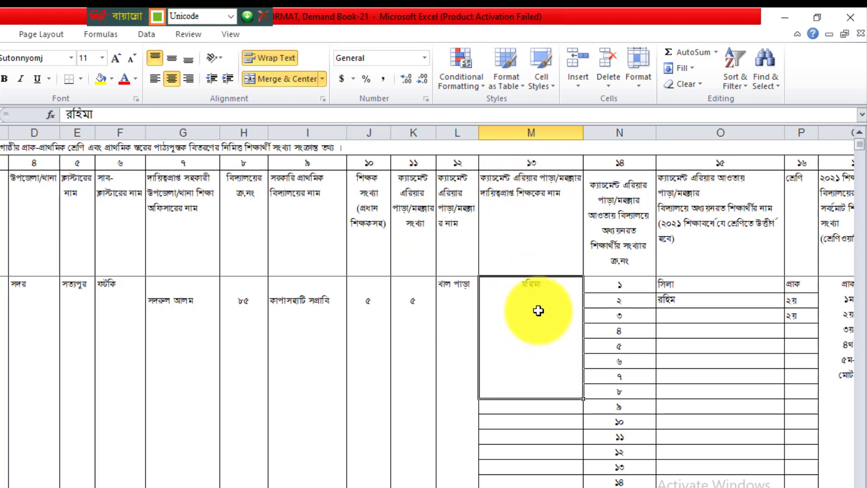
pyautogui.scroll(-1, 538, 326)
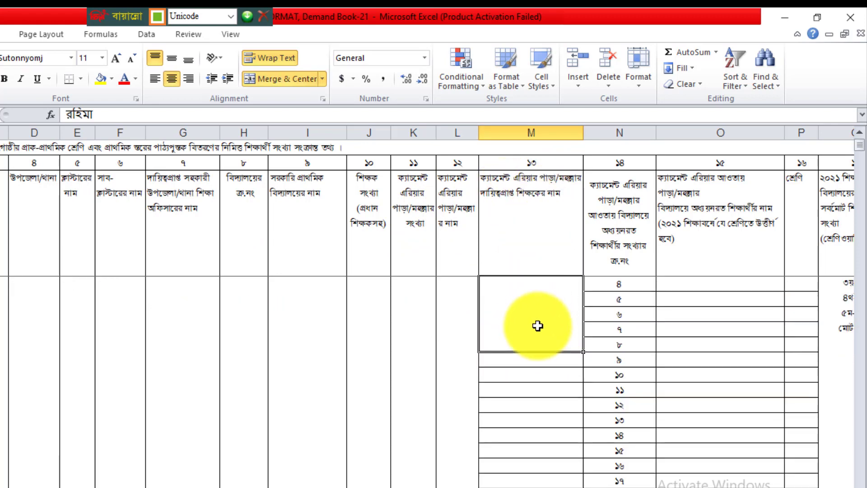
pyautogui.scroll(1, 537, 326)
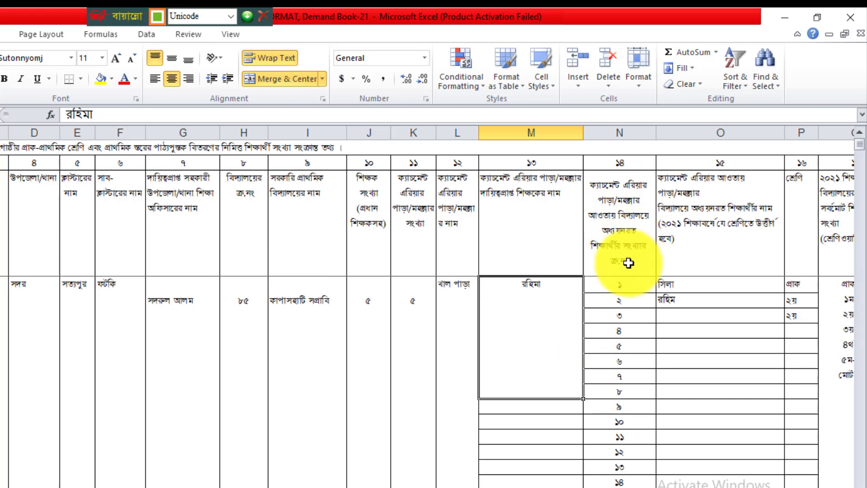
# Examine the student serial numbers in column N, from the first numbered rows down the list
pyautogui.click(623, 299)
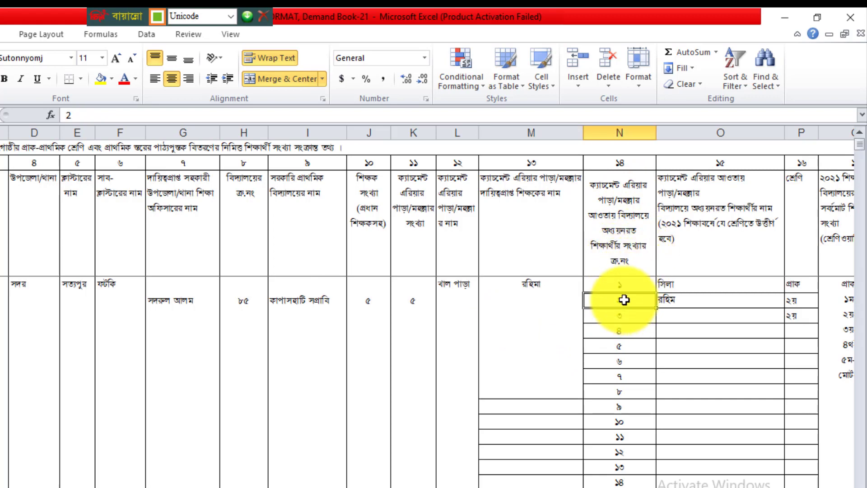
pyautogui.click(622, 334)
pyautogui.scroll(-4, 621, 354)
pyautogui.scroll(4, 621, 354)
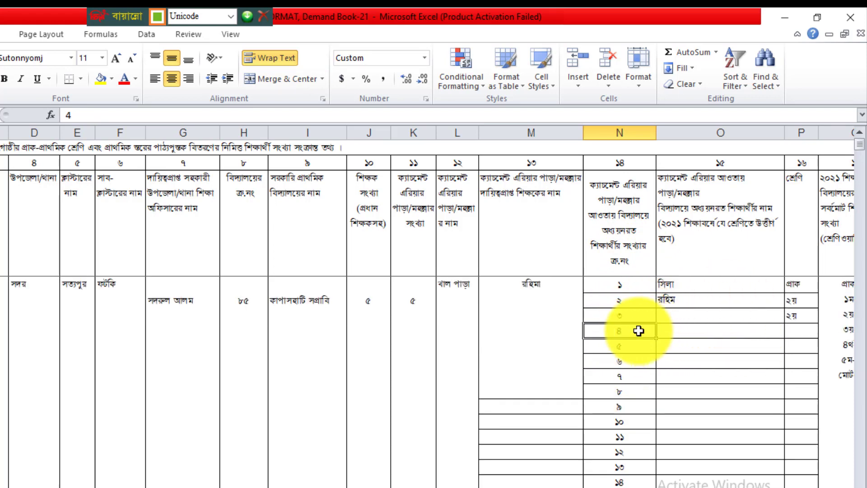
pyautogui.hscroll(3, 531, 470)
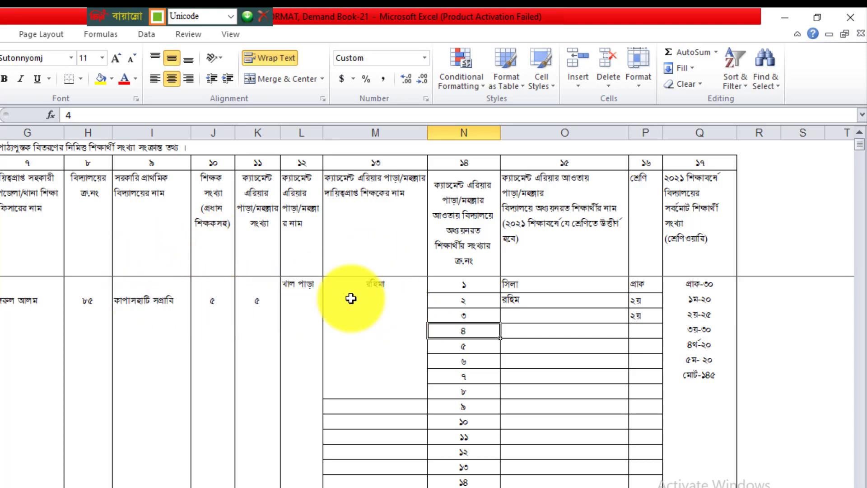
# Examine the school name text in column I and the Unicode option in the Bijoy Bayanno layout list
pyautogui.click(147, 296)
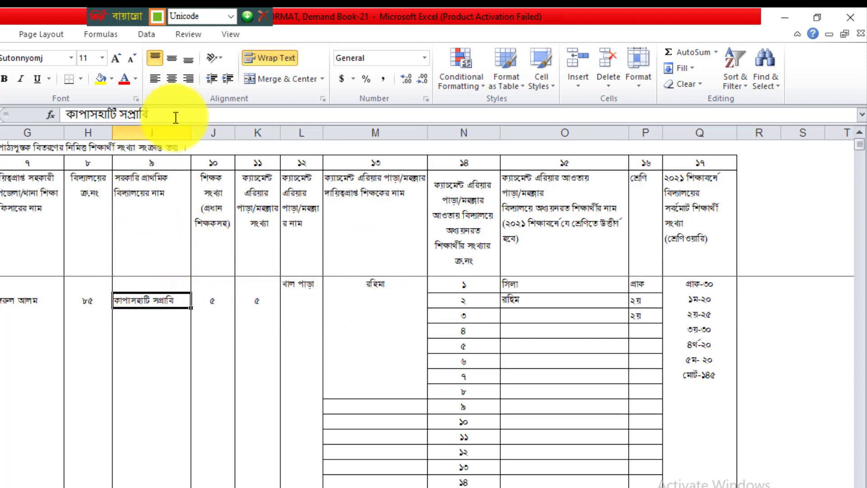
pyautogui.moveTo(176, 118); pyautogui.dragTo(68, 113)
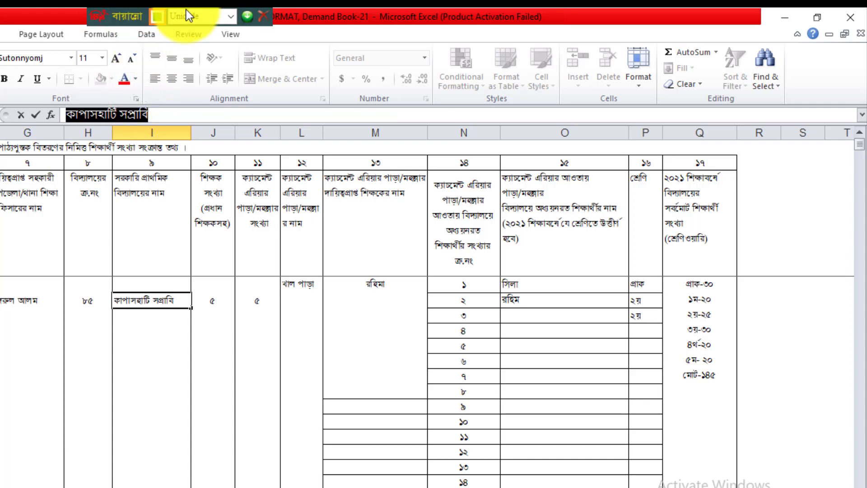
pyautogui.click(231, 15)
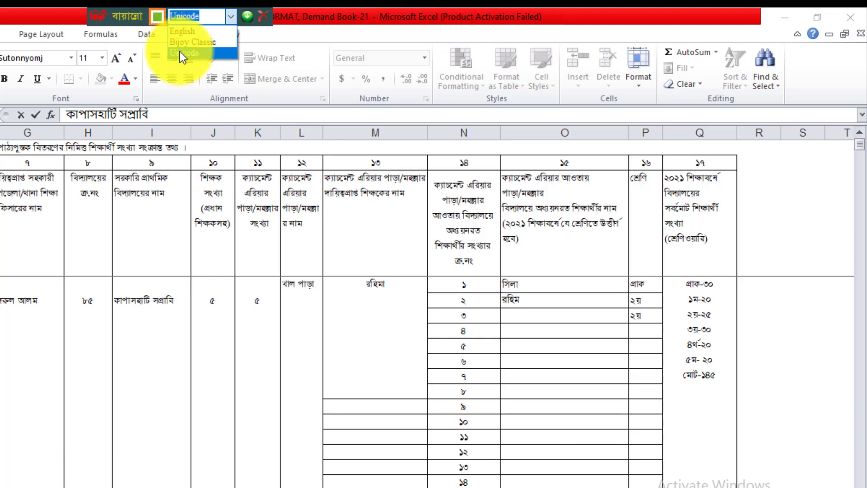
pyautogui.click(164, 316)
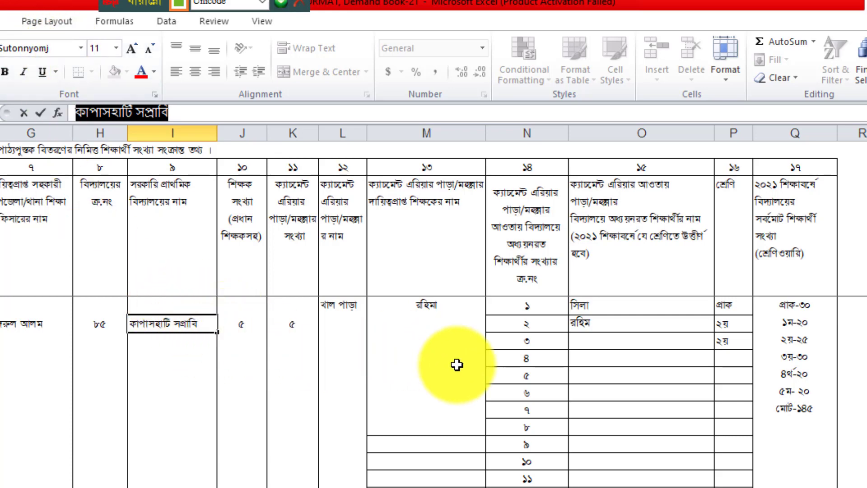
# Examine the student name, class and class-wise 2021 student total entries in columns O to Q
pyautogui.hscroll(2, 434, 316)
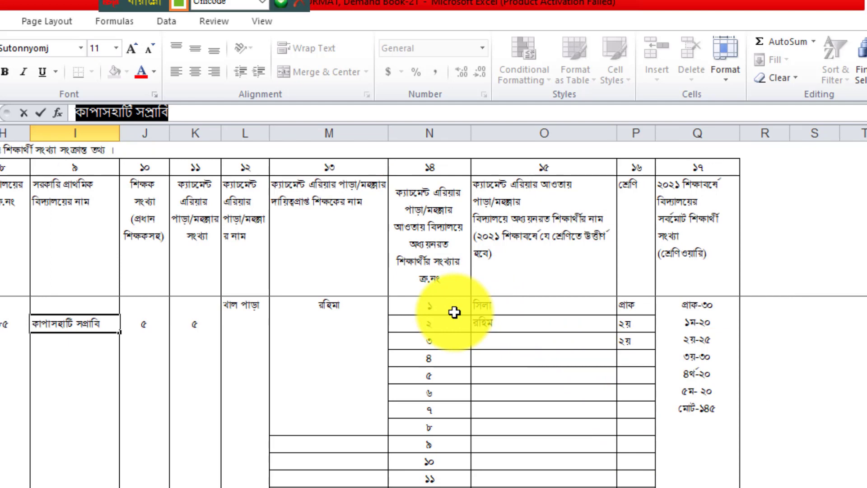
pyautogui.click(528, 304)
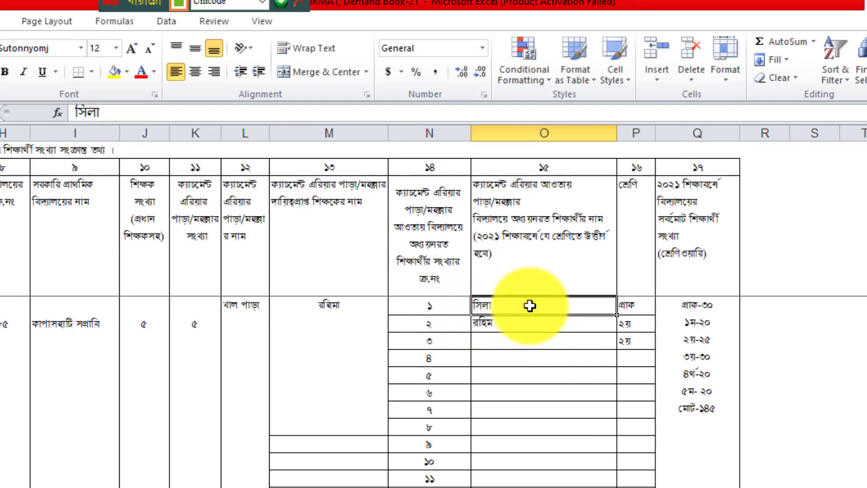
pyautogui.click(643, 219)
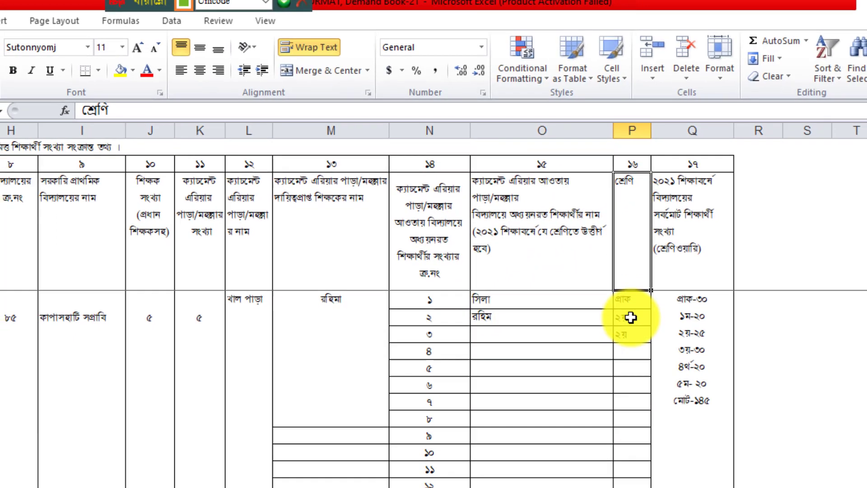
pyautogui.click(632, 305)
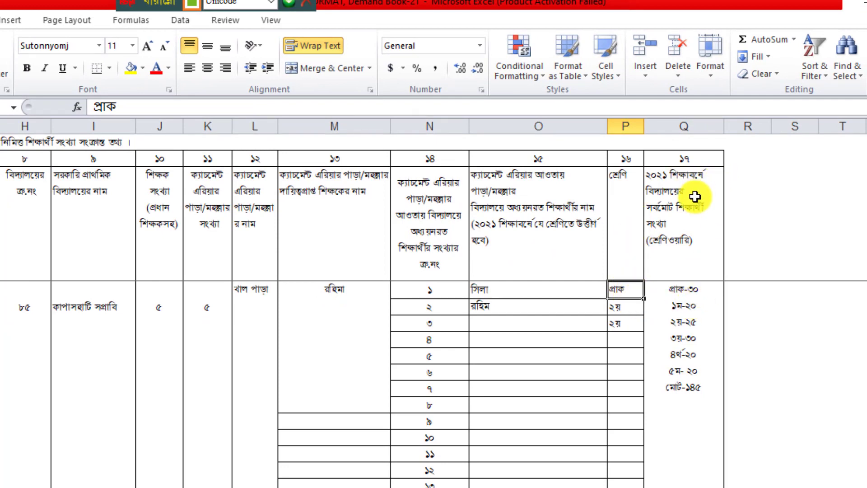
pyautogui.click(697, 291)
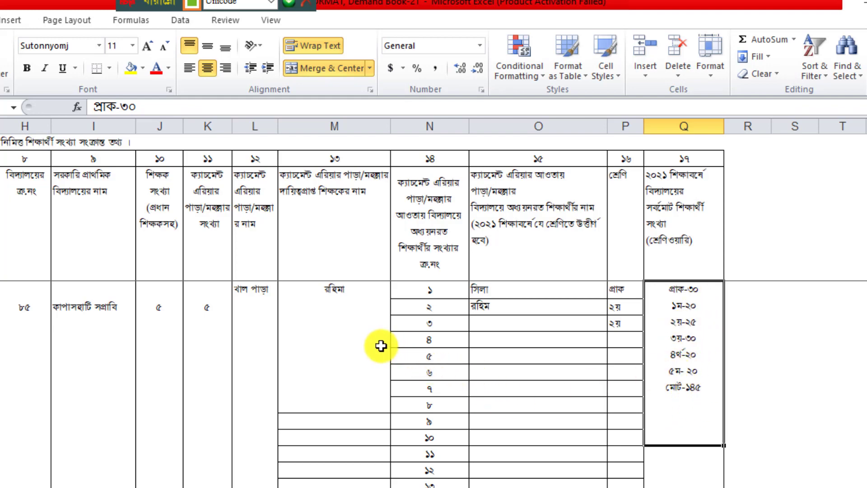
# Extend the first teacher's block in column M down to serial 26 with Merge & Center
pyautogui.click(328, 332)
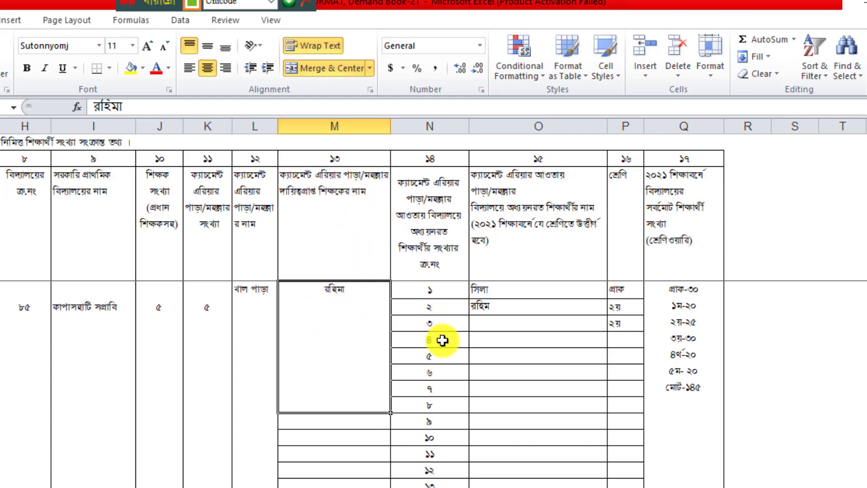
pyautogui.scroll(-3, 369, 385)
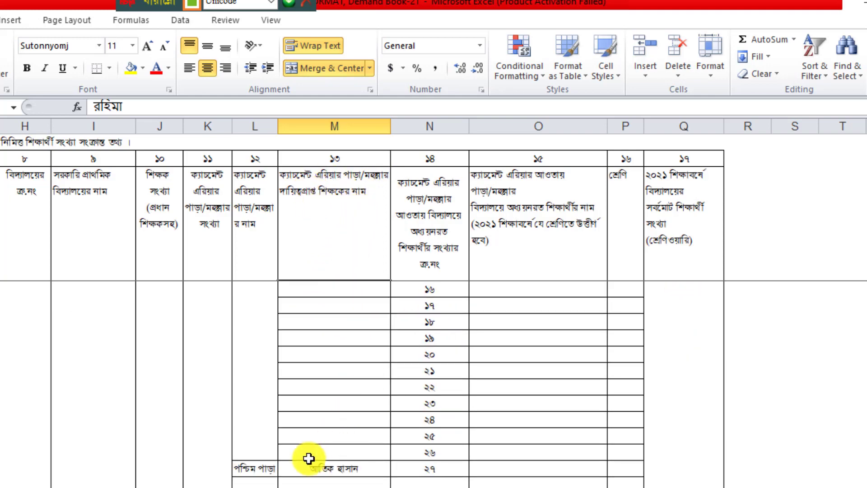
pyautogui.scroll(5, 270, 413)
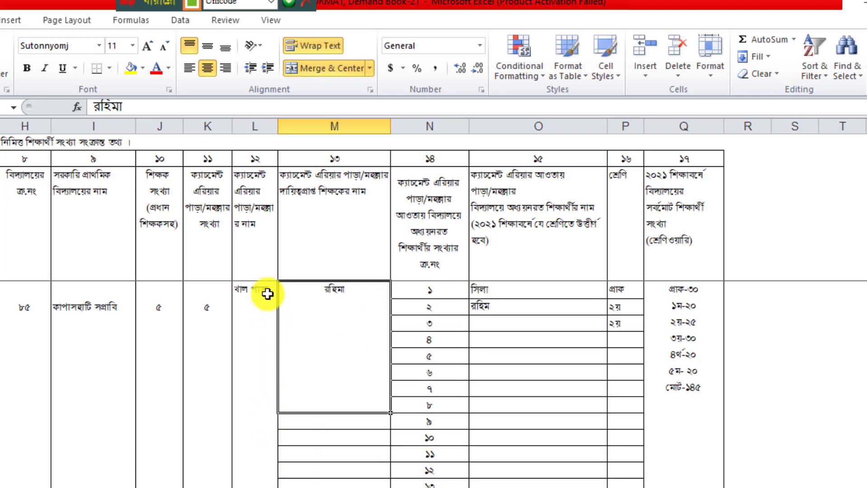
pyautogui.scroll(-6, 252, 315)
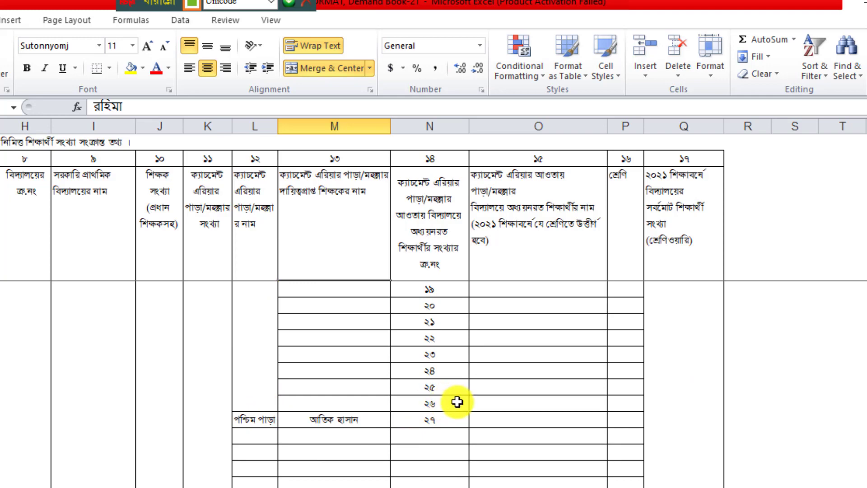
pyautogui.scroll(5, 350, 377)
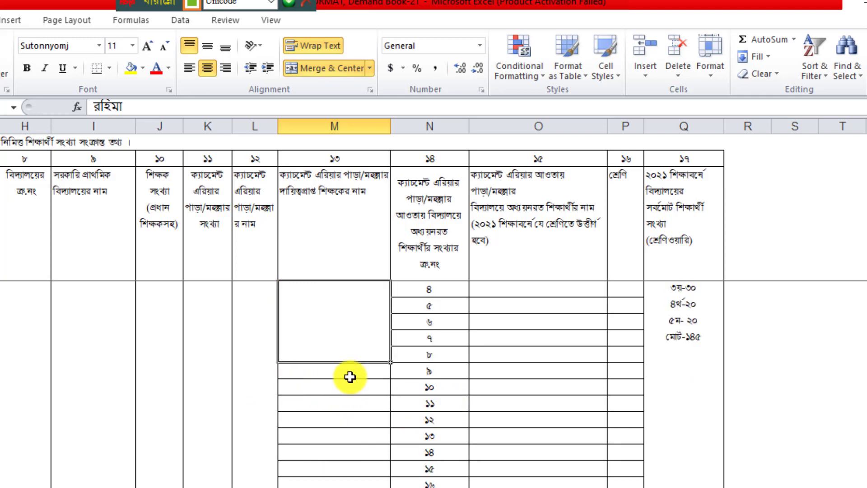
pyautogui.scroll(1, 343, 352)
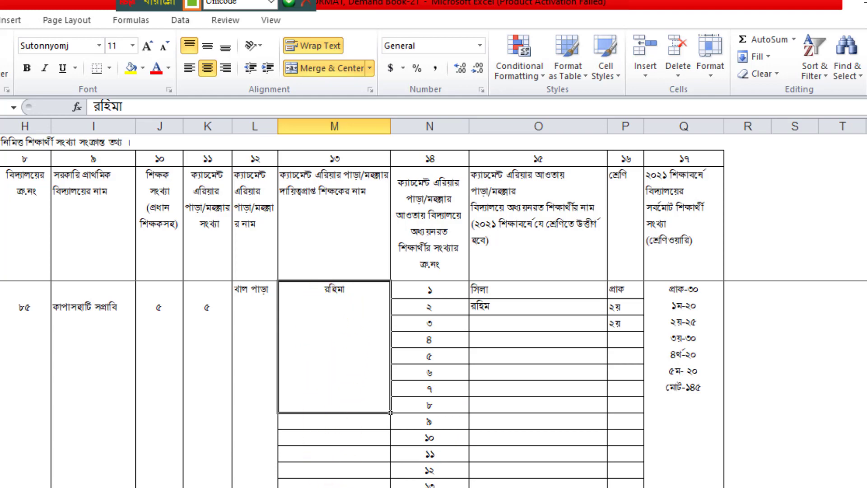
pyautogui.moveTo(307, 420); pyautogui.dragTo(321, 482)
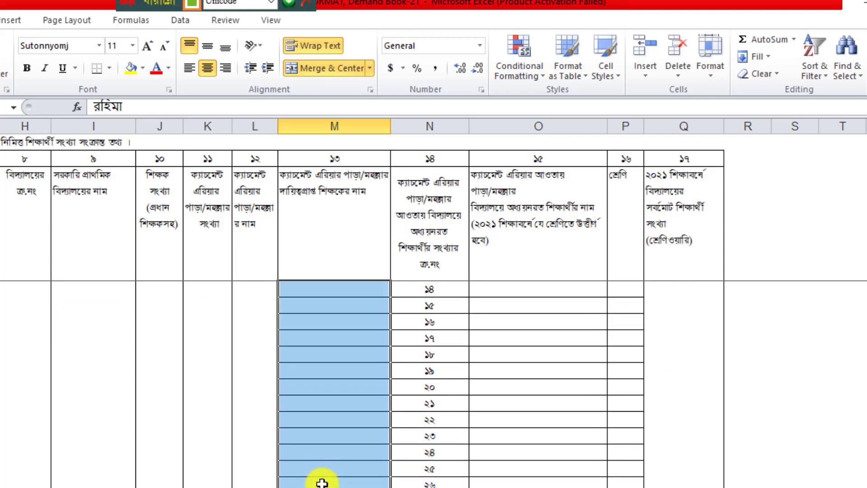
pyautogui.click(331, 72)
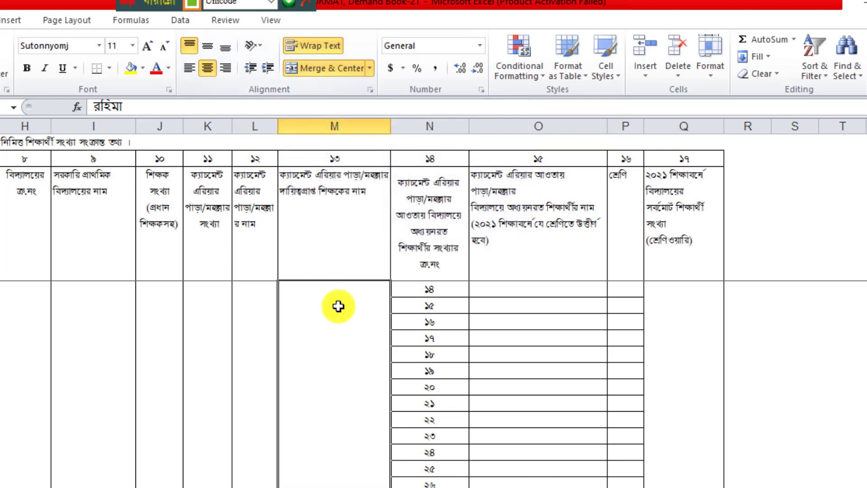
# Align the teacher's name to the vertical middle of the merged block in column M for serials 1 to 26
pyautogui.scroll(4, 338, 307)
pyautogui.scroll(-1, 336, 318)
pyautogui.scroll(1, 337, 318)
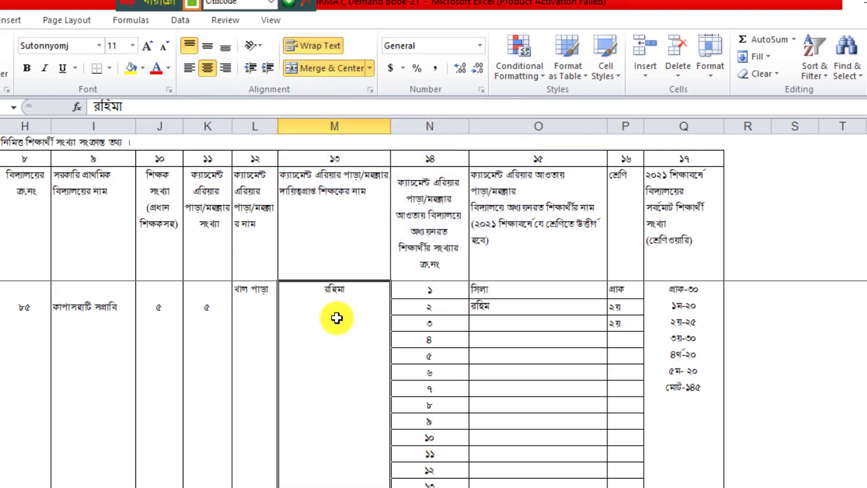
pyautogui.scroll(-4, 350, 325)
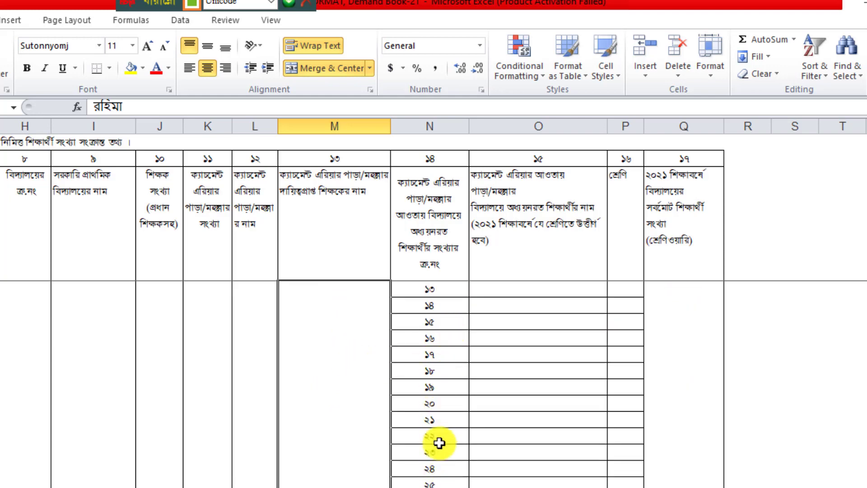
pyautogui.scroll(-1, 441, 456)
pyautogui.scroll(4, 322, 407)
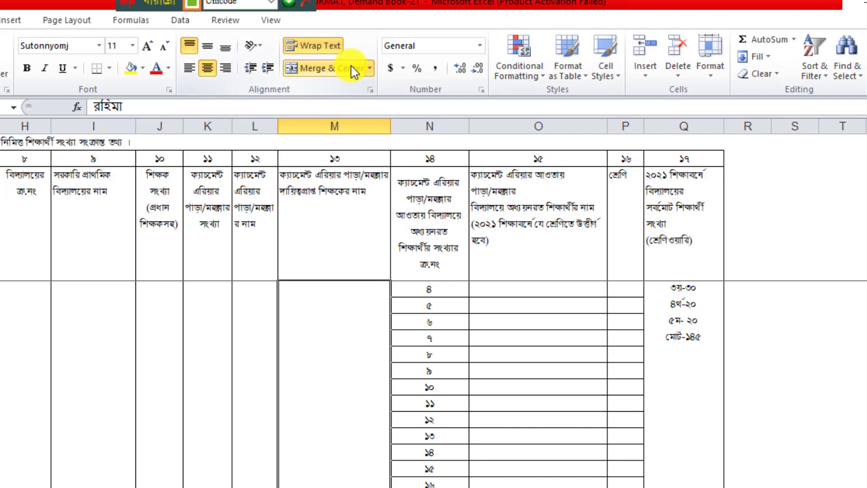
pyautogui.scroll(1, 334, 328)
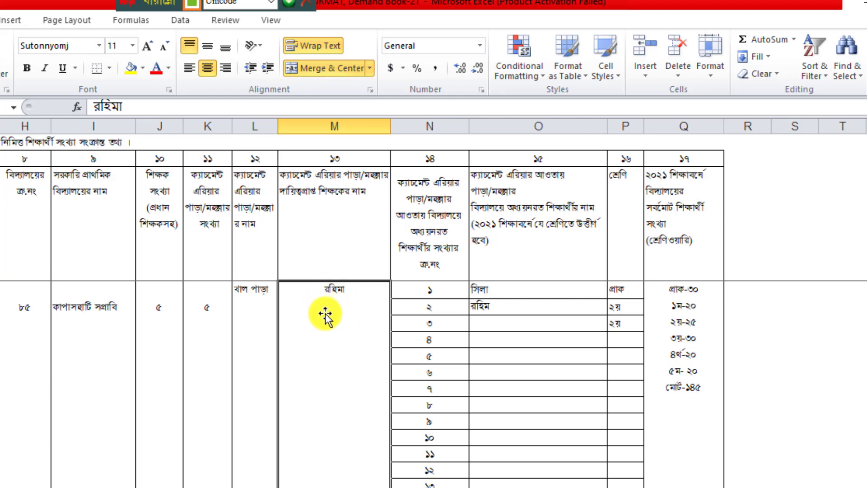
pyautogui.click(190, 47)
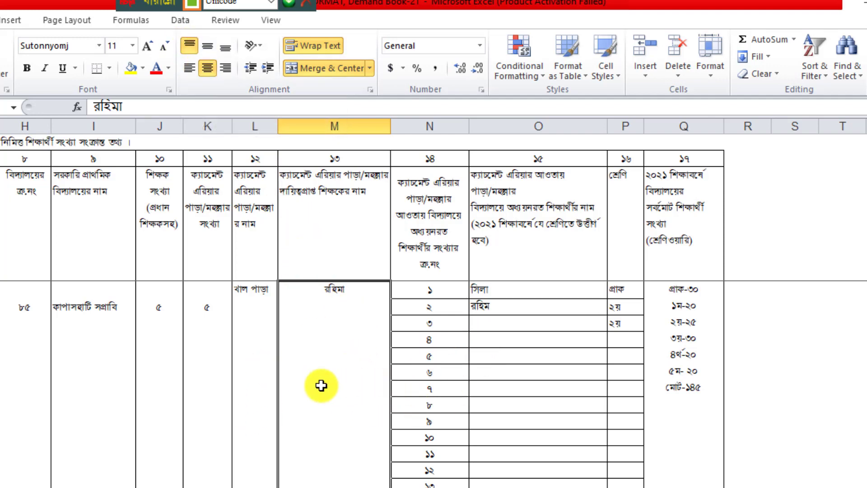
pyautogui.click(210, 53)
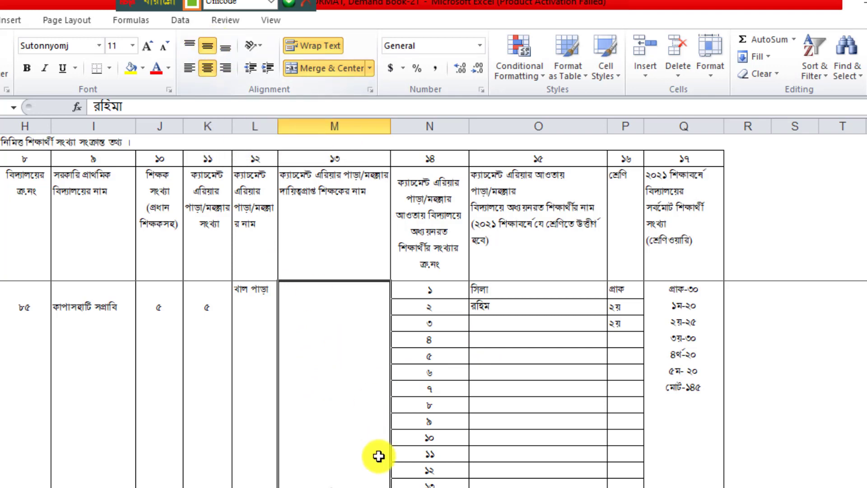
# Examine the merged teacher block in column M against student serials 1 to 26 and the next neighbourhood's row at 27
pyautogui.scroll(-1, 338, 449)
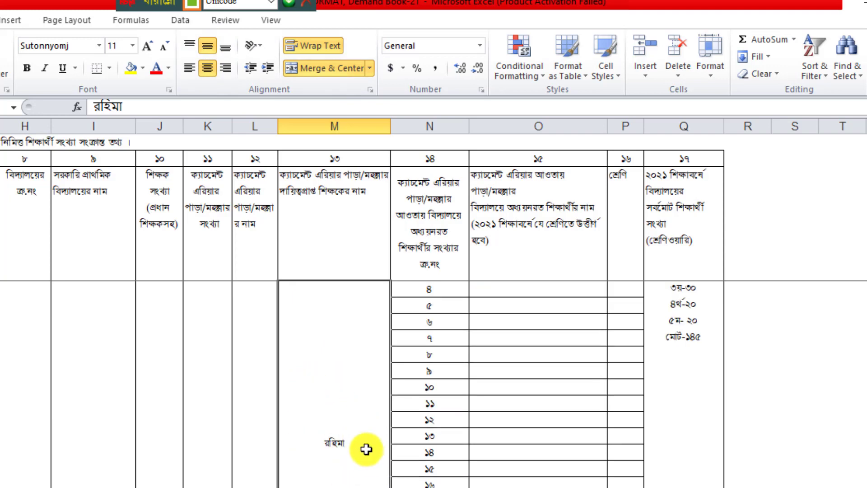
pyautogui.scroll(-1, 339, 394)
pyautogui.scroll(-1, 337, 394)
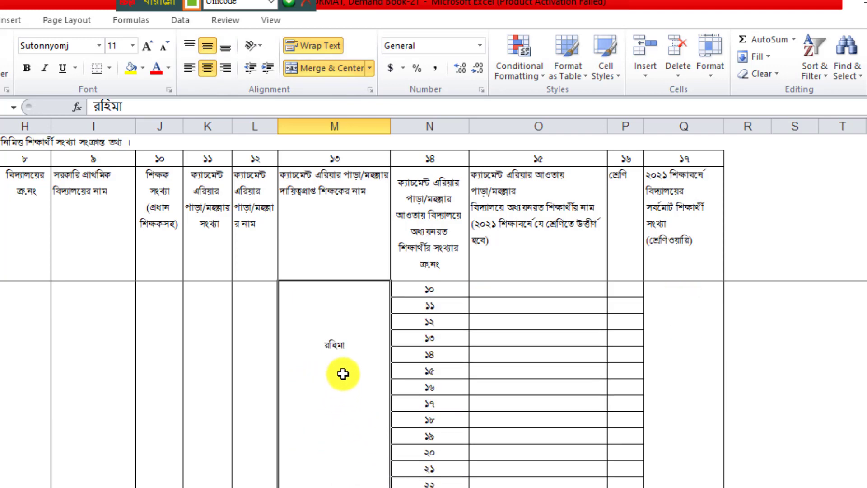
pyautogui.scroll(3, 343, 369)
pyautogui.scroll(-2, 468, 452)
pyautogui.scroll(2, 468, 453)
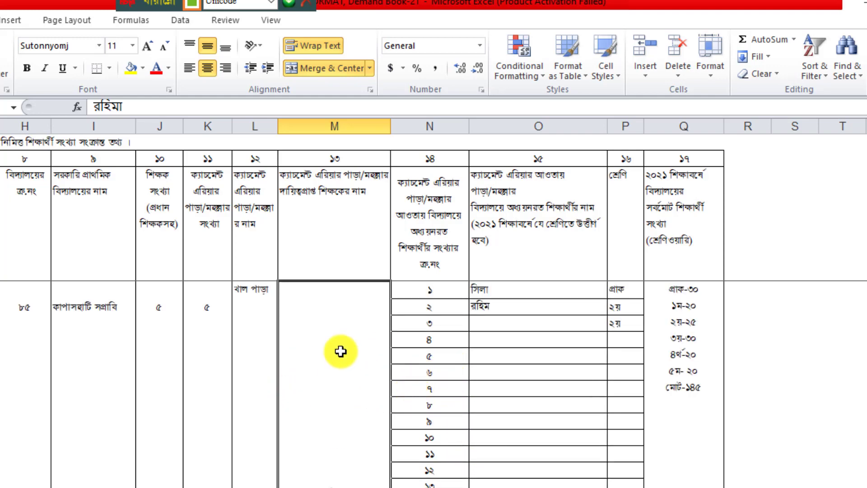
pyautogui.scroll(-2, 347, 445)
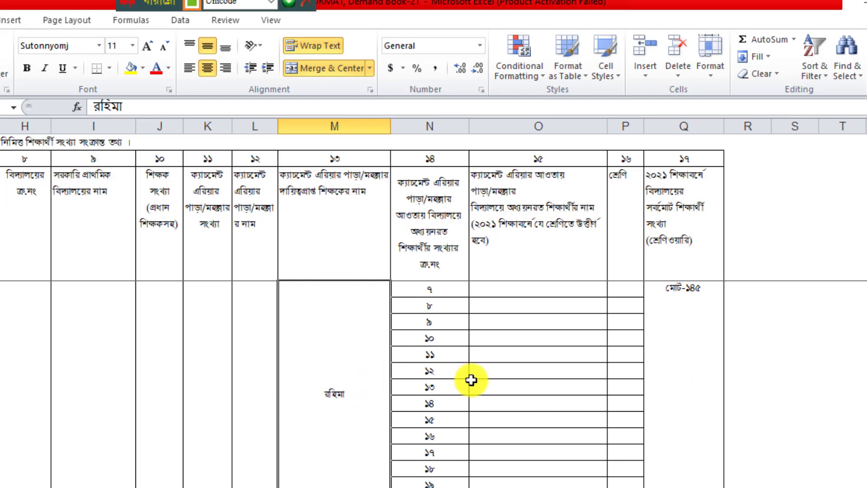
pyautogui.scroll(-1, 471, 380)
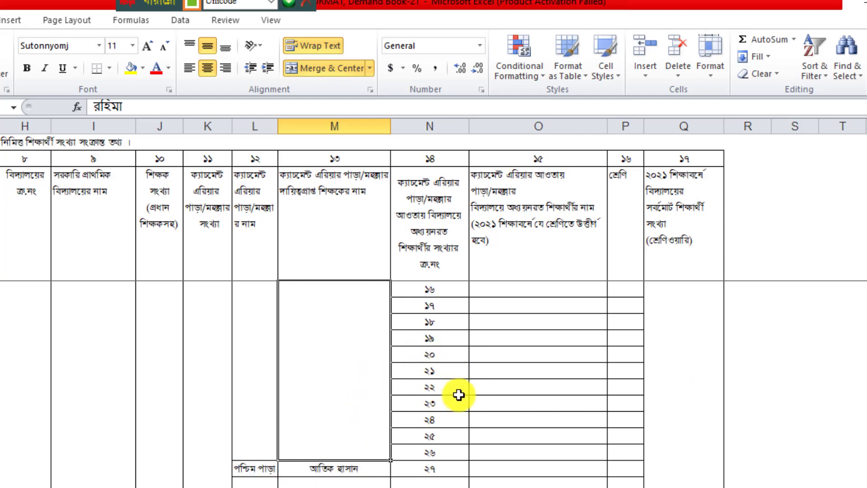
pyautogui.scroll(4, 457, 395)
# Review the second student's name, the first student's class, the first neighbourhood name and its assigned teacher's merged block
pyautogui.click(508, 304)
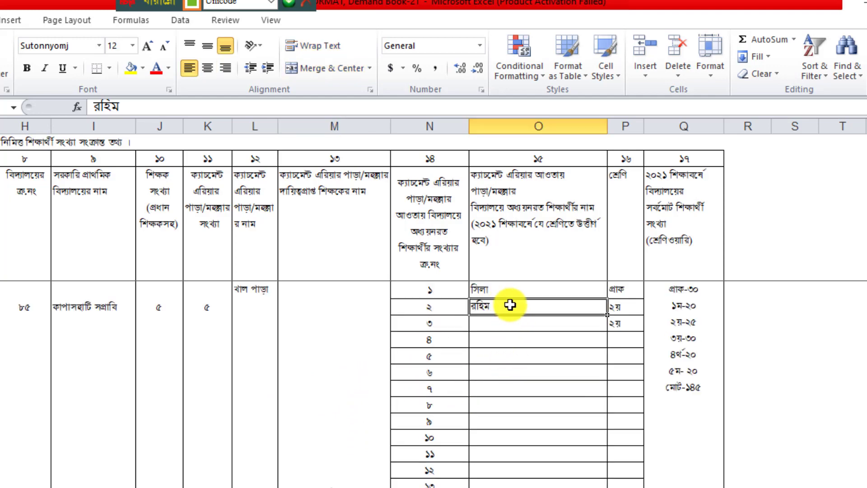
pyautogui.click(624, 305)
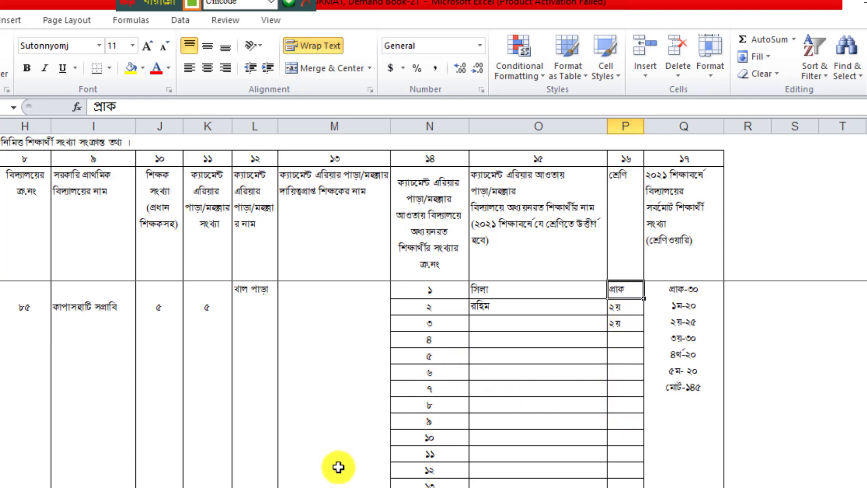
pyautogui.click(248, 290)
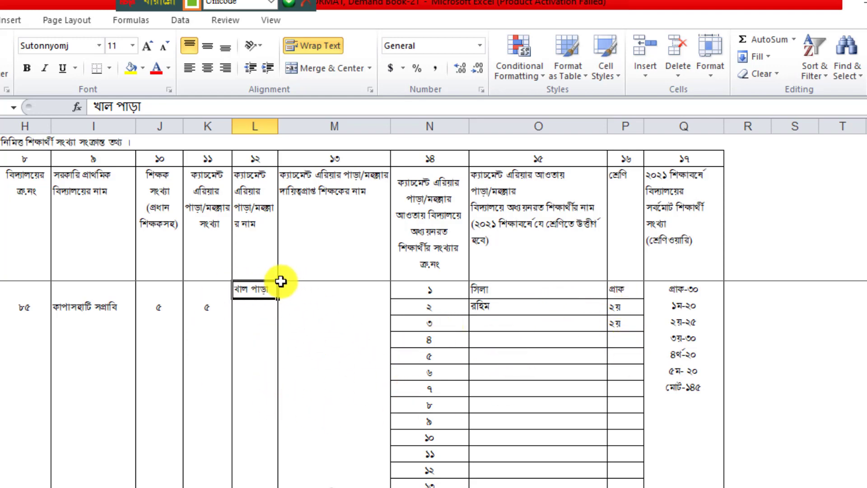
pyautogui.click(340, 483)
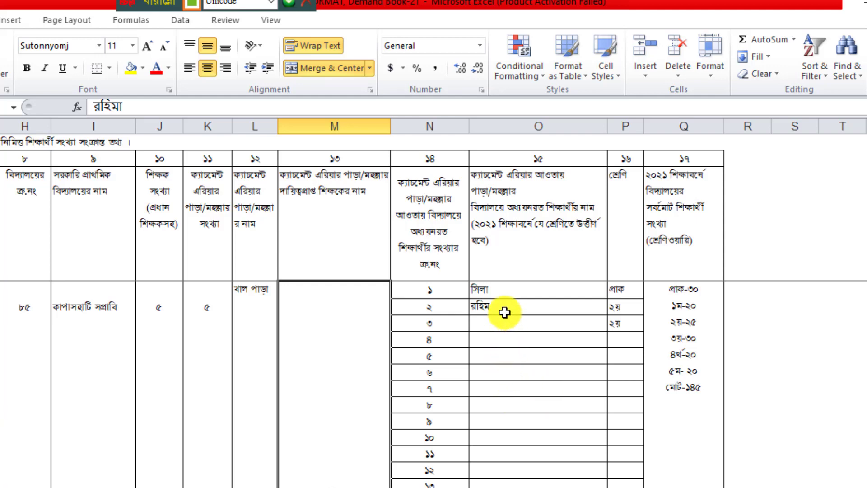
# Insert blank cells at serial 23 across columns N to P, shifting cells down, and refill the column N serials from 20 to 26
pyautogui.scroll(-1, 510, 368)
pyautogui.scroll(1, 514, 368)
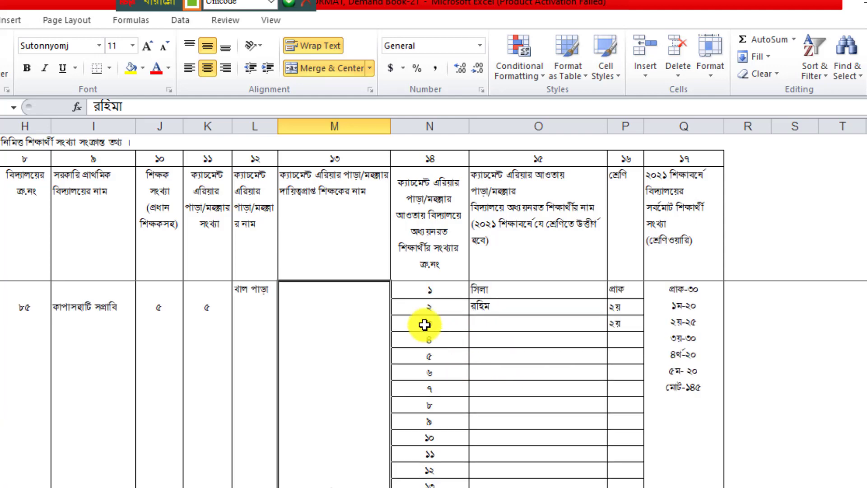
pyautogui.click(441, 355)
pyautogui.scroll(-6, 500, 397)
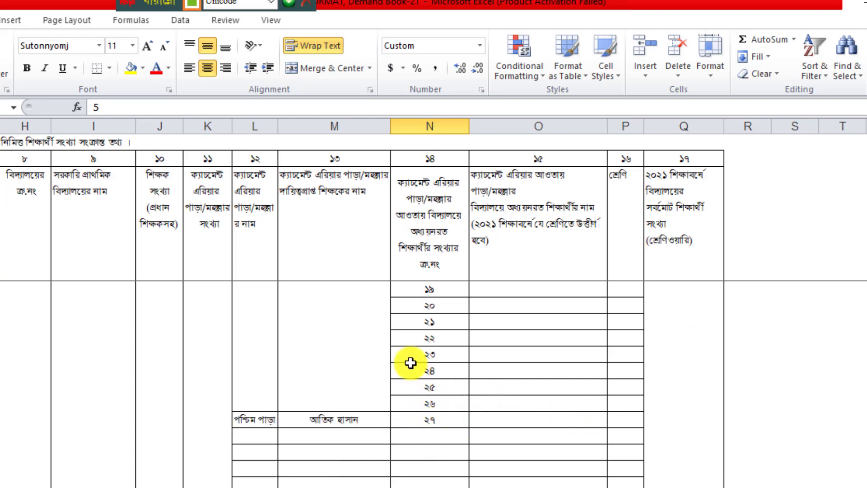
pyautogui.moveTo(403, 351); pyautogui.dragTo(625, 357)
pyautogui.rightClick(558, 355)
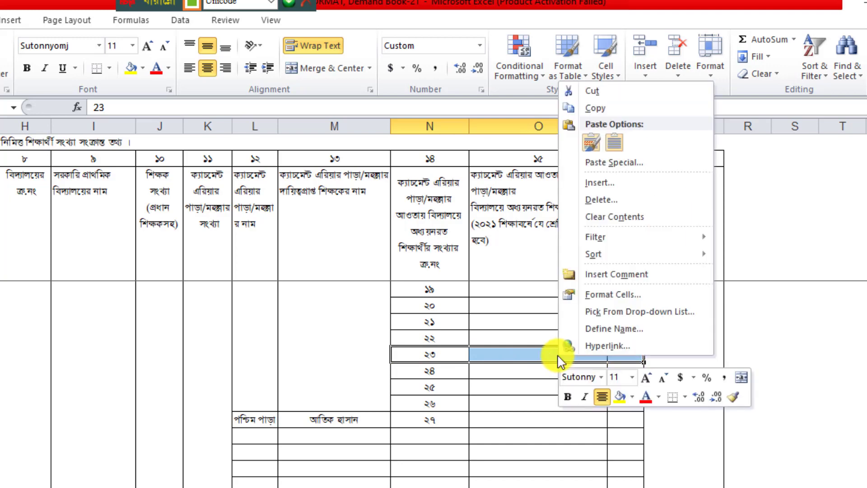
pyautogui.click(613, 183)
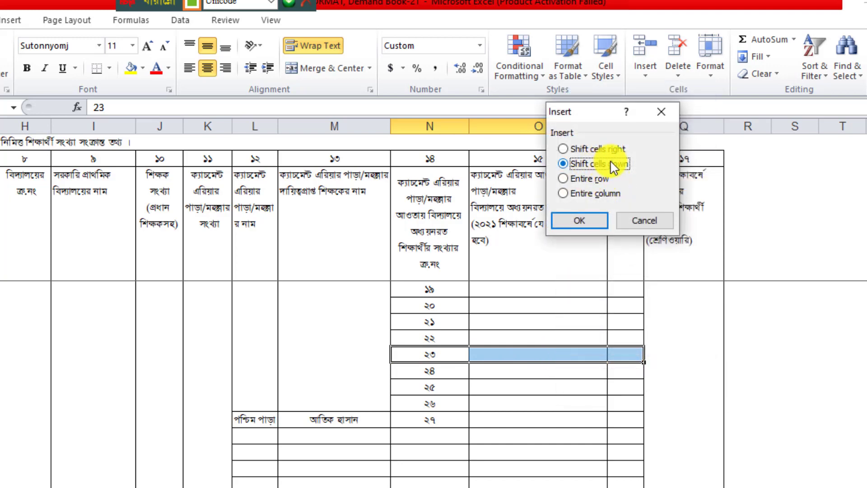
pyautogui.click(575, 222)
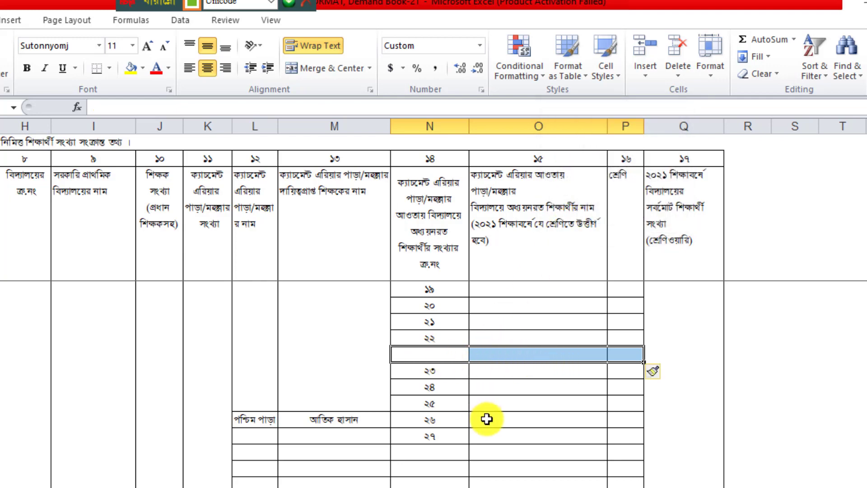
pyautogui.click(360, 361)
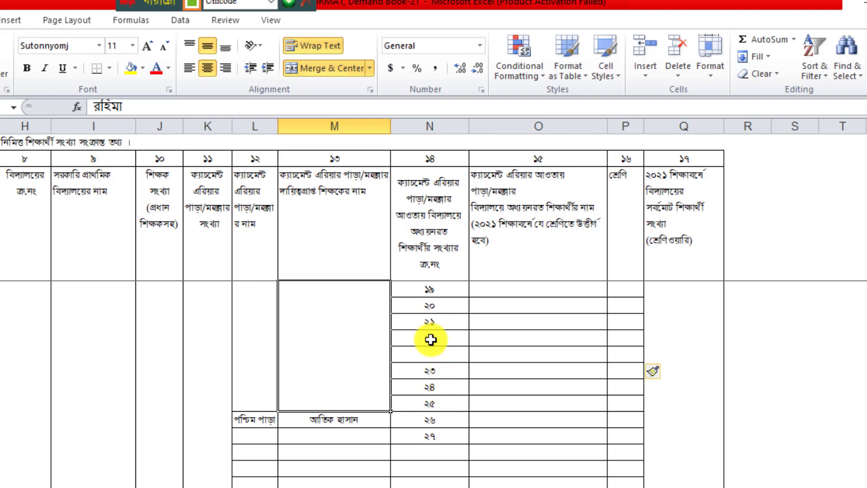
pyautogui.moveTo(411, 301); pyautogui.dragTo(462, 398)
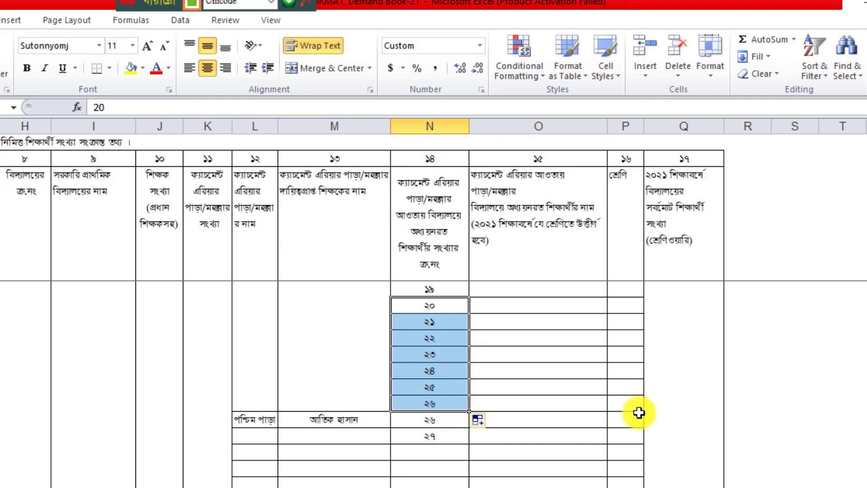
# Fill the class ২য় down column P from serial 3 to serial 6
pyautogui.scroll(3, 621, 404)
pyautogui.scroll(3, 621, 403)
pyautogui.click(627, 323)
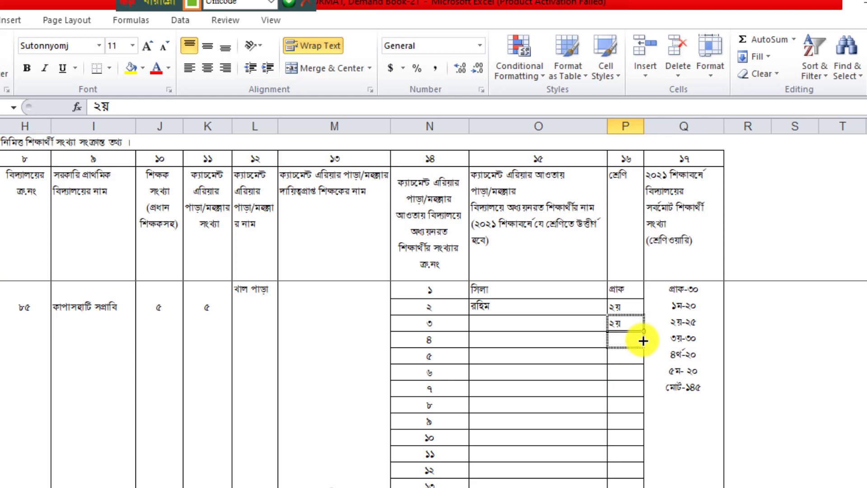
pyautogui.moveTo(640, 356); pyautogui.dragTo(636, 373)
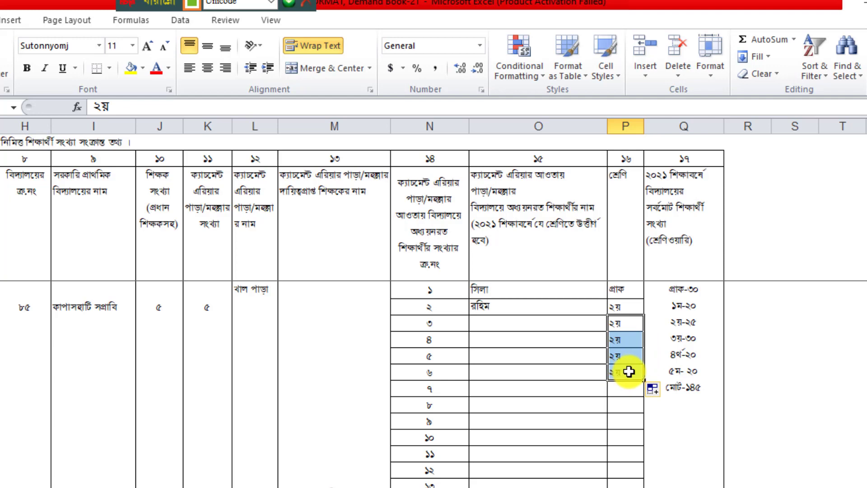
pyautogui.click(628, 392)
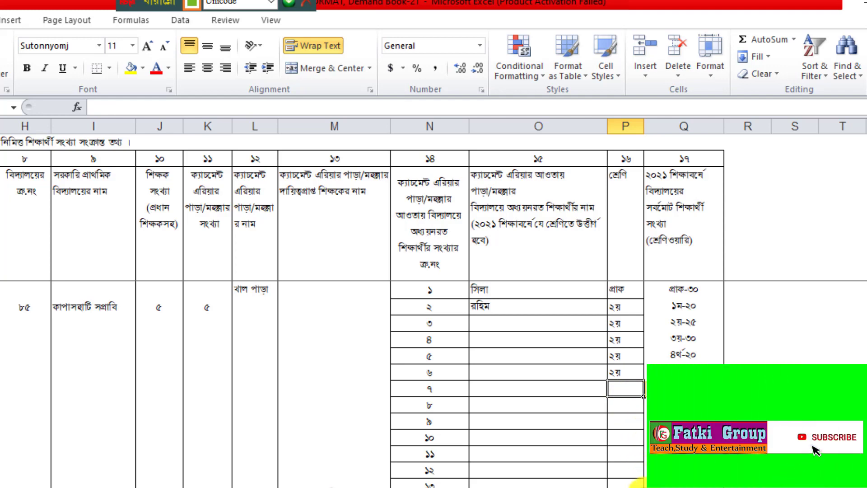
# Center the first student's name horizontally in its cell in column O
pyautogui.click(511, 357)
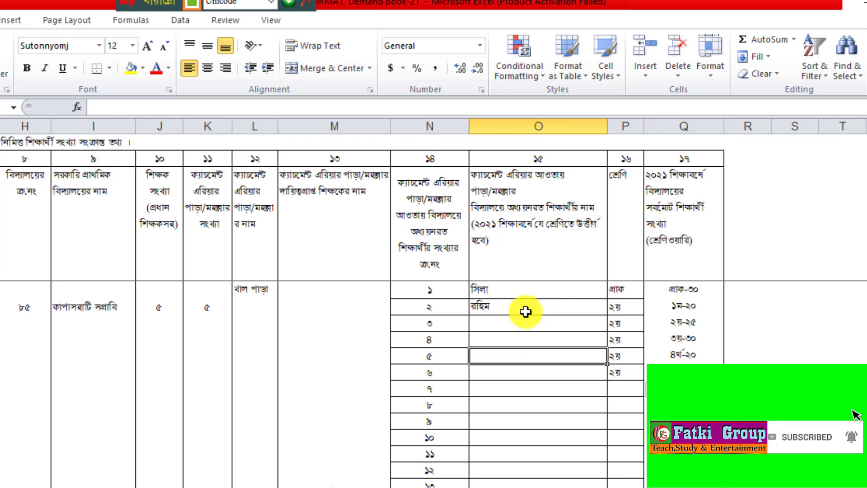
pyautogui.click(498, 290)
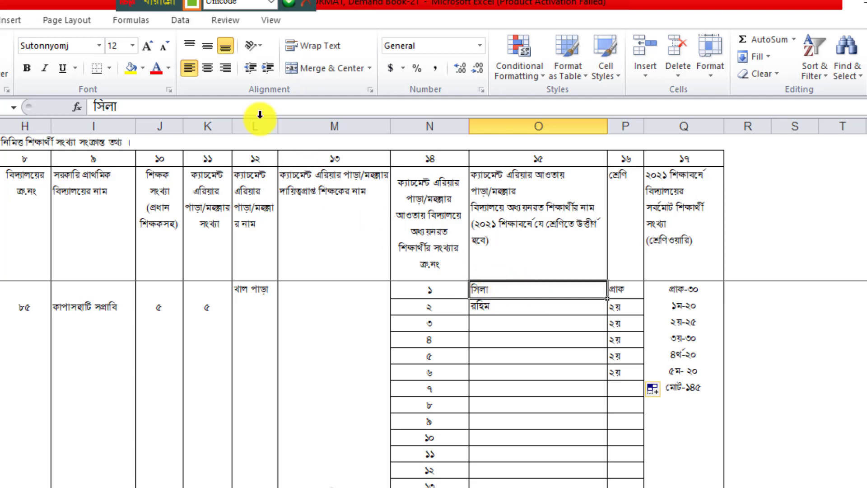
pyautogui.click(206, 47)
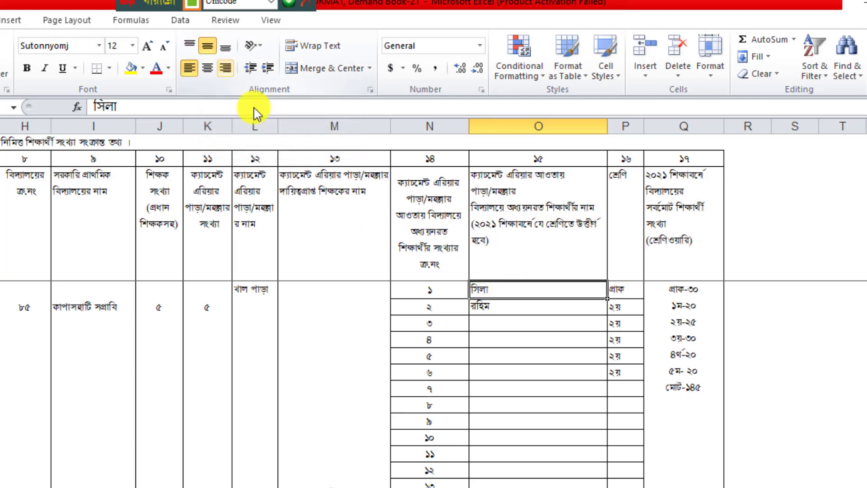
pyautogui.hotkey('ctrl', 'z')
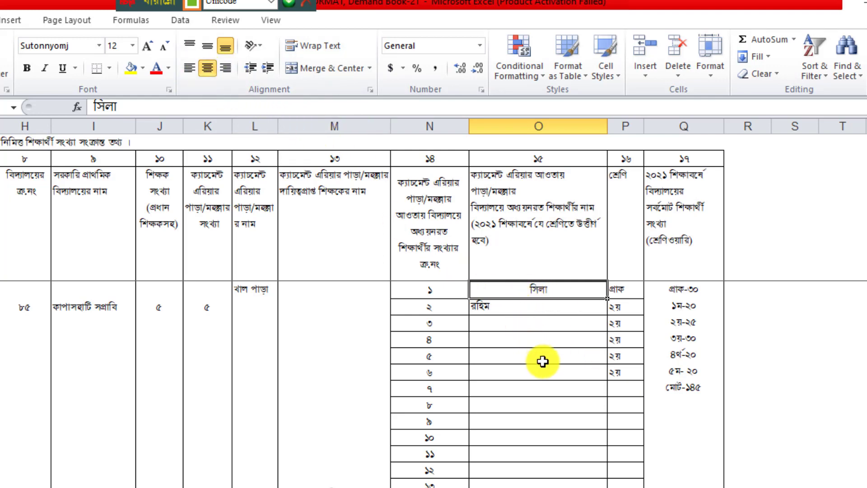
# Examine the first teacher's merged block in column M against the student serials and the পশ্চিম পাড়া row below it
pyautogui.press('Left')
pyautogui.press('Left')
pyautogui.scroll(-8, 595, 428)
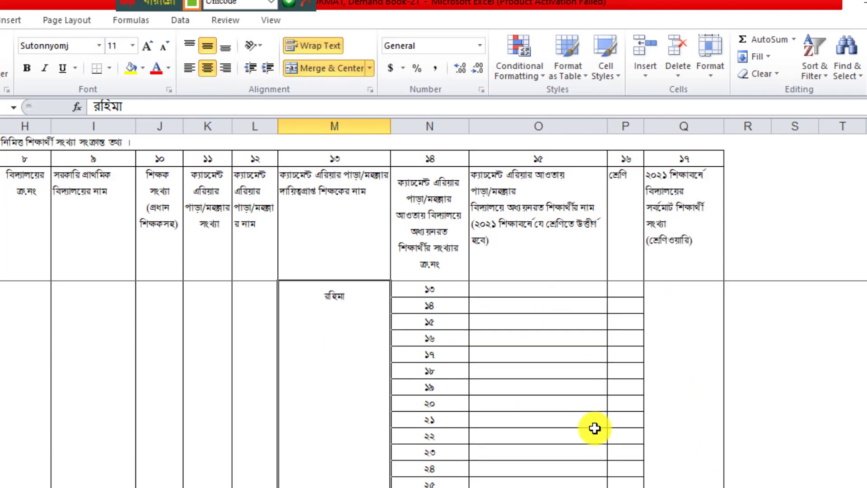
pyautogui.scroll(5, 594, 422)
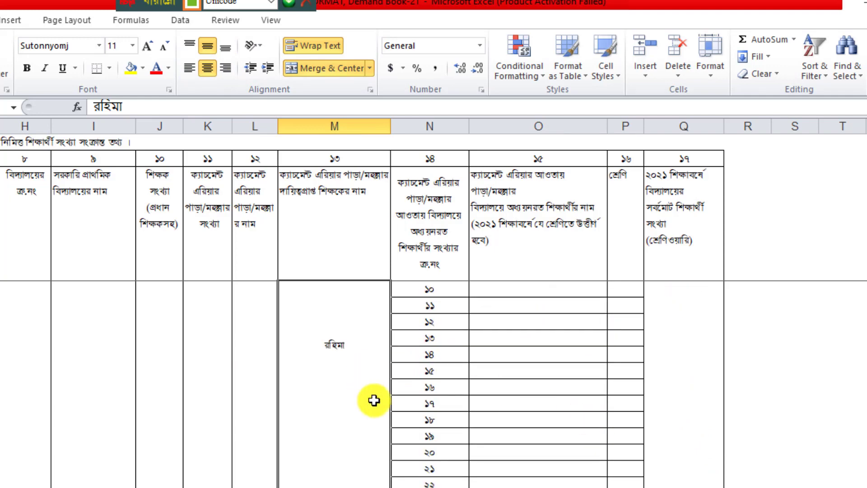
pyautogui.scroll(-4, 339, 383)
pyautogui.scroll(-1, 456, 415)
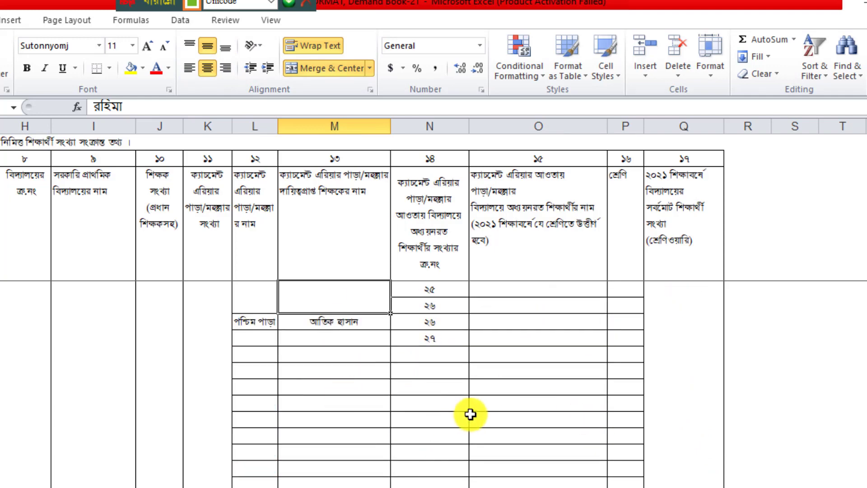
pyautogui.scroll(1, 289, 348)
pyautogui.scroll(7, 285, 343)
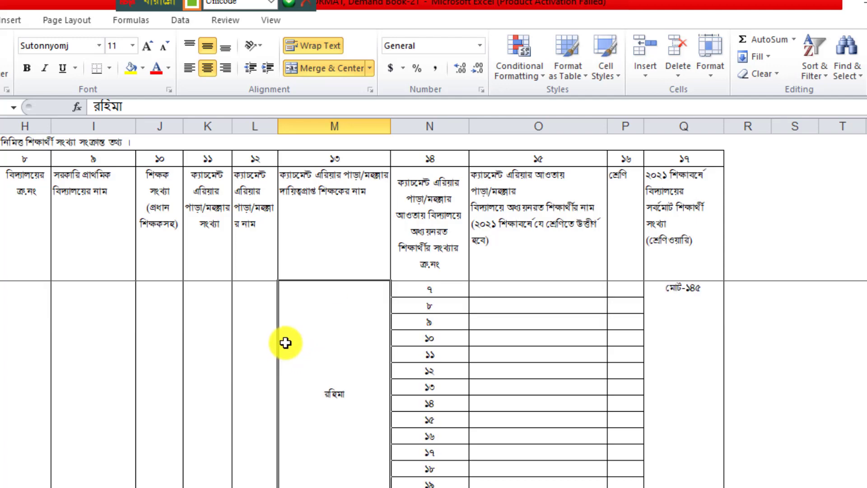
pyautogui.scroll(-3, 262, 339)
pyautogui.scroll(-4, 280, 363)
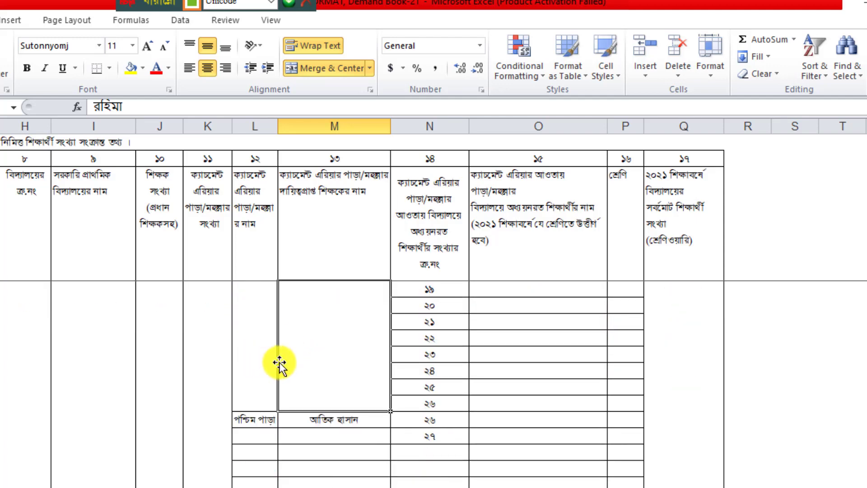
pyautogui.scroll(1, 289, 364)
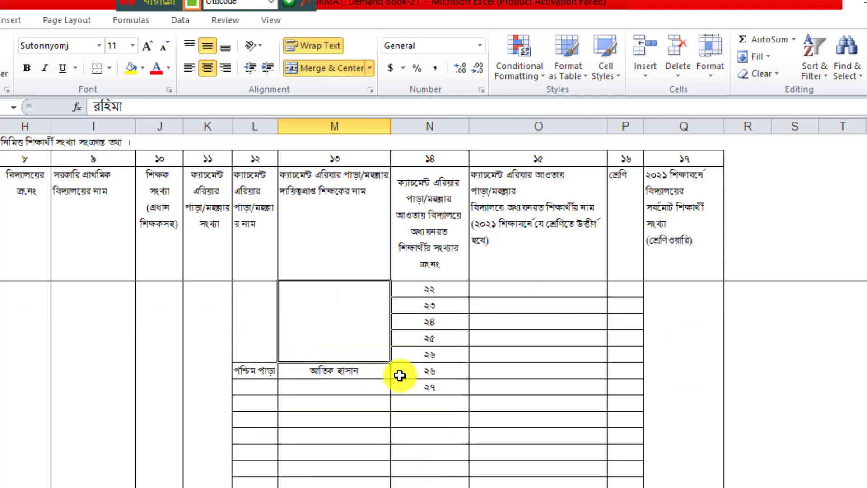
# Delete the serial 25 cells across columns N to P, shifting the cells below up
pyautogui.click(479, 357)
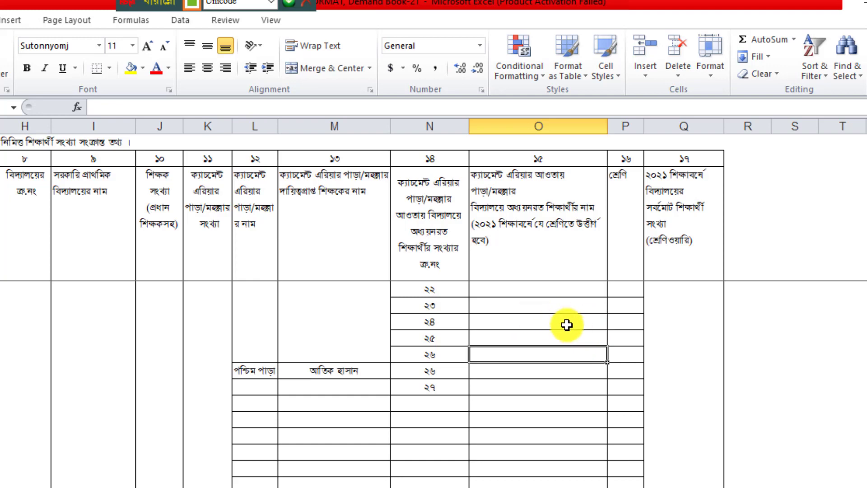
pyautogui.moveTo(415, 339); pyautogui.dragTo(509, 338)
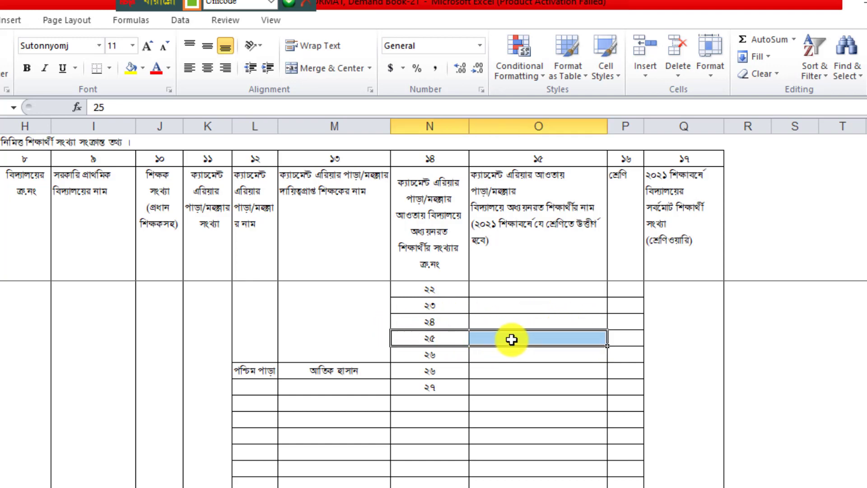
pyautogui.rightClick(631, 345)
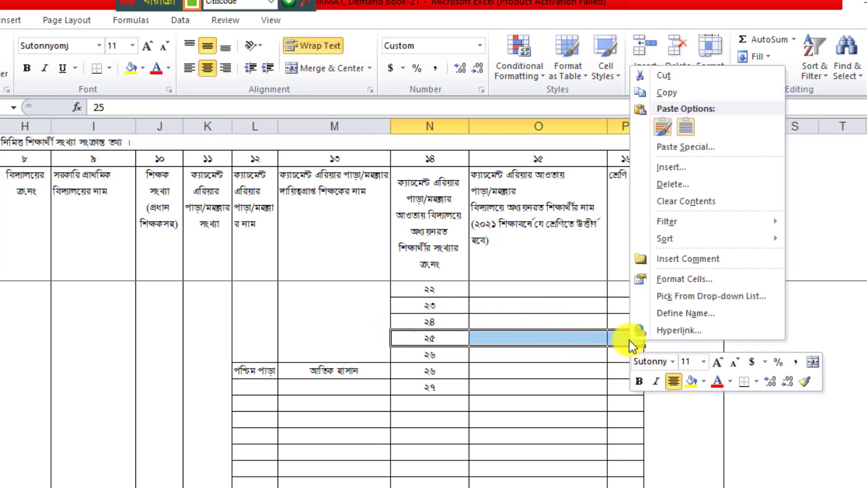
pyautogui.click(684, 184)
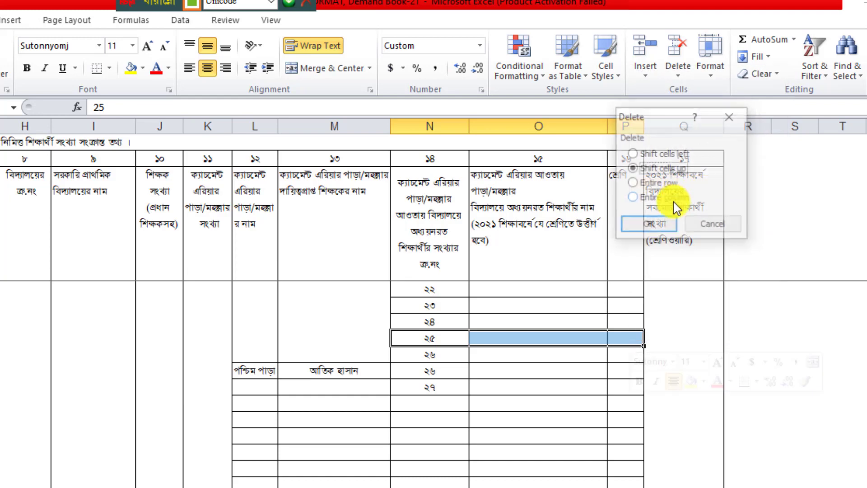
pyautogui.click(661, 227)
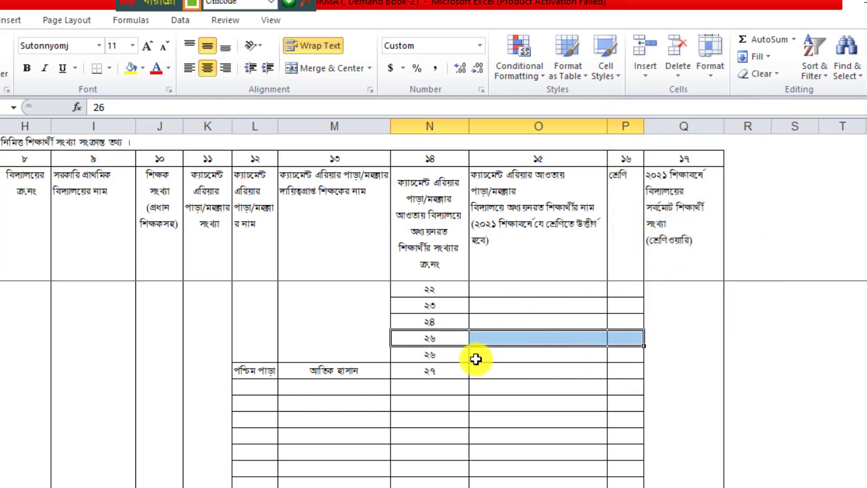
# Delete the second serial 26 cells across columns N to P with the shift cells up option
pyautogui.moveTo(403, 359); pyautogui.dragTo(619, 360)
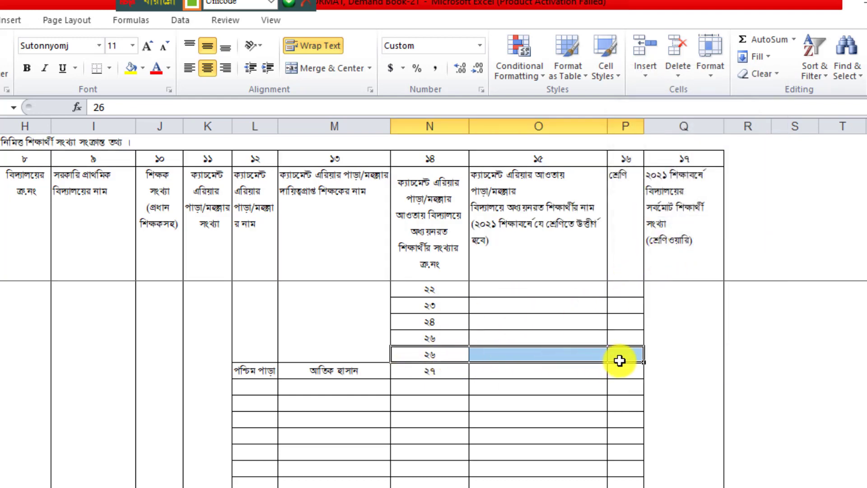
pyautogui.rightClick(614, 357)
pyautogui.click(646, 200)
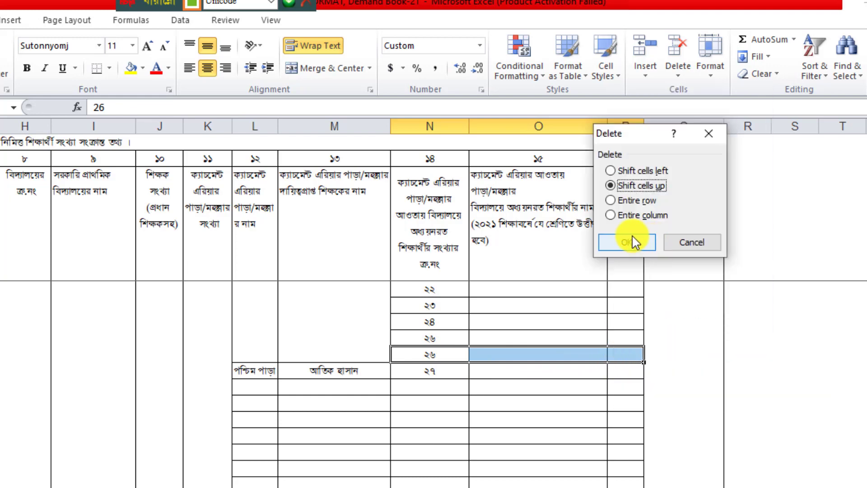
pyautogui.click(632, 245)
# Merge and center the পশ্চিম পাড়া neighbourhood cell in column L with the blank cells below it
pyautogui.scroll(2, 494, 372)
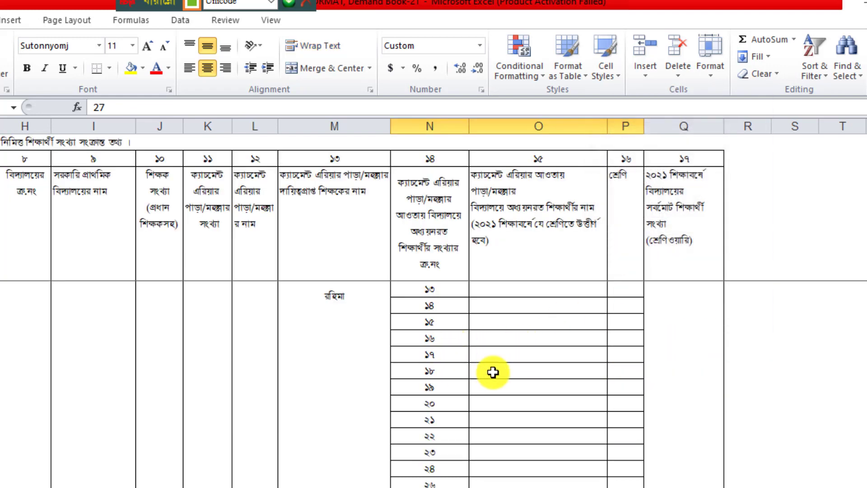
pyautogui.scroll(-1, 493, 372)
pyautogui.scroll(2, 315, 398)
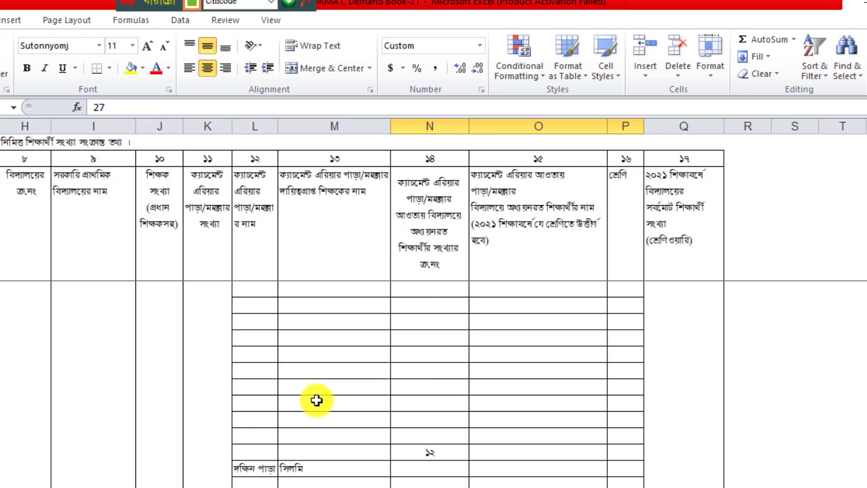
pyautogui.scroll(-4, 316, 398)
pyautogui.scroll(1, 317, 400)
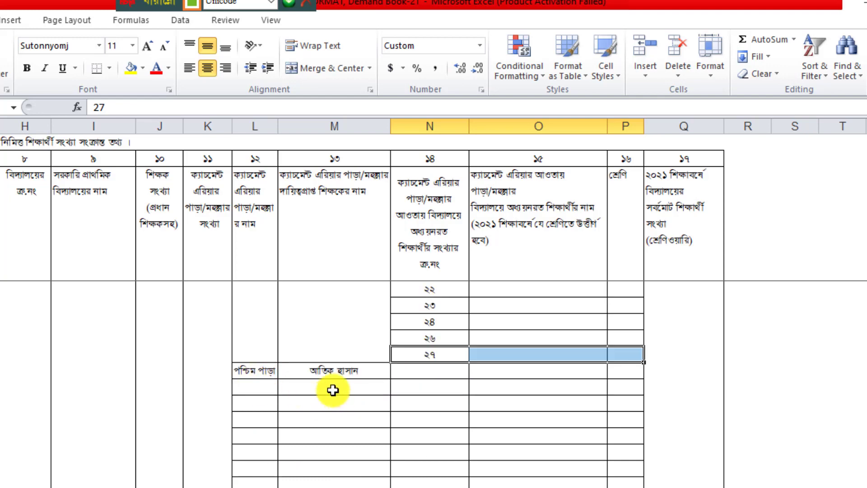
pyautogui.scroll(-1, 333, 390)
pyautogui.moveTo(244, 325); pyautogui.dragTo(255, 487)
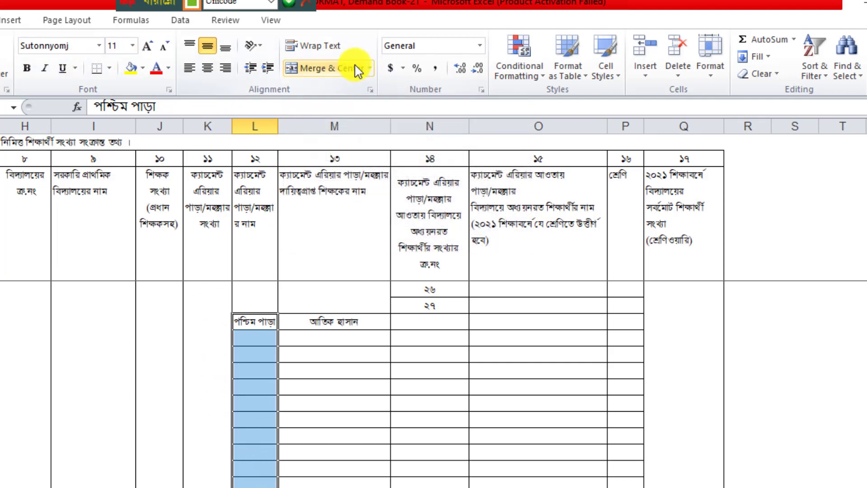
pyautogui.click(323, 71)
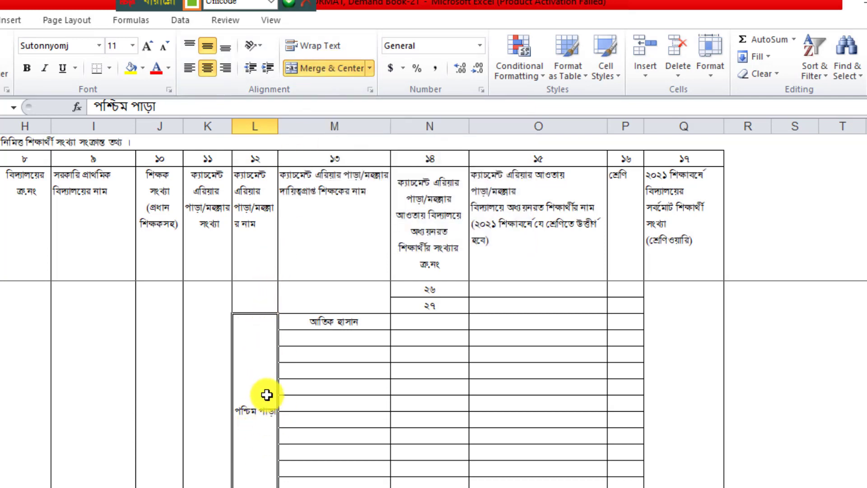
# Merge and center the second teacher's name cell in column M with the blank cells beside the পশ্চিম পাড়া block
pyautogui.scroll(-1, 267, 395)
pyautogui.scroll(1, 264, 413)
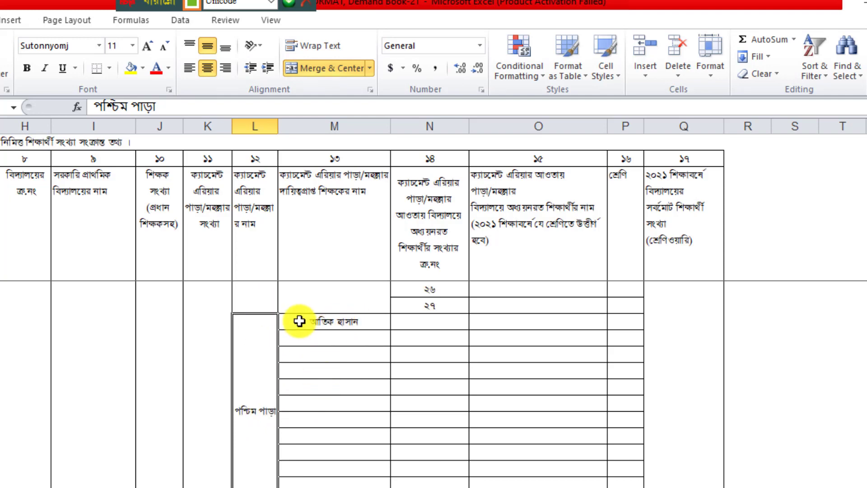
pyautogui.moveTo(297, 321); pyautogui.dragTo(324, 487)
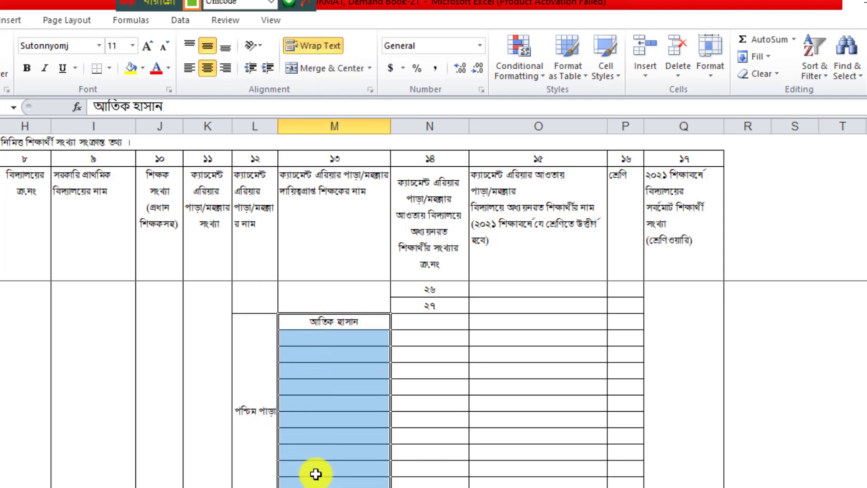
pyautogui.click(323, 69)
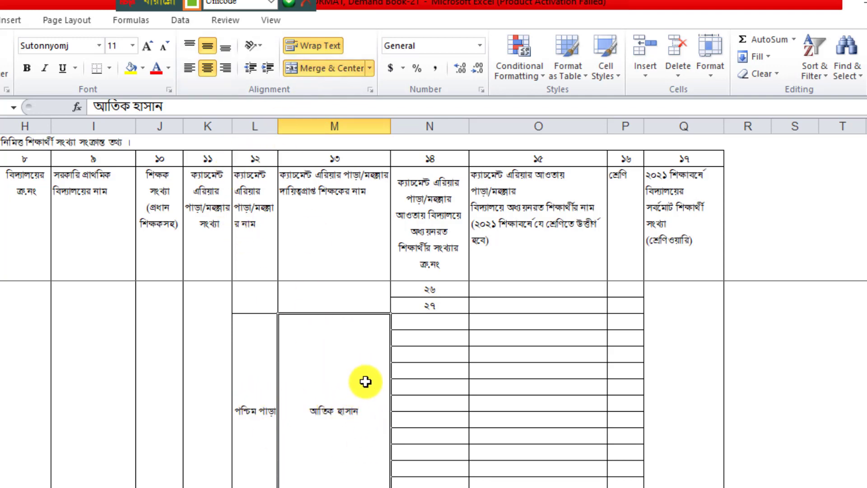
# Fill the serial number series in column N from the cells starting at 23 down to the row below দক্ষিন পাড়া
pyautogui.scroll(2, 369, 379)
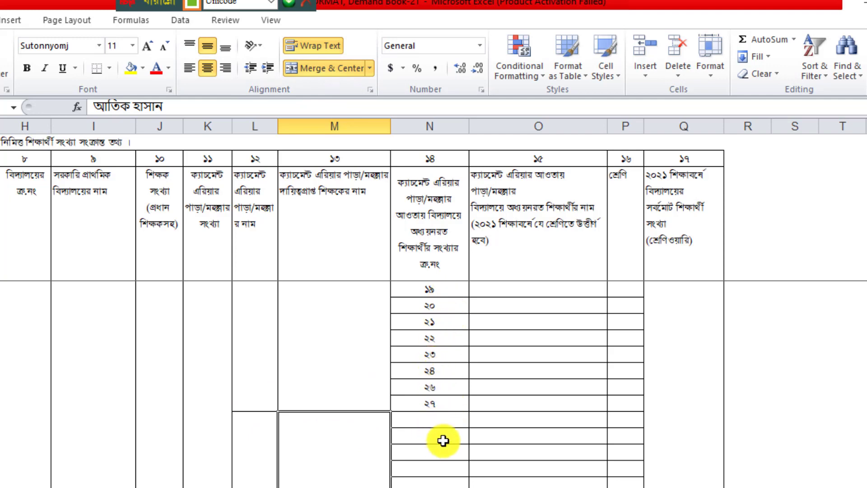
pyautogui.moveTo(413, 355); pyautogui.dragTo(461, 484)
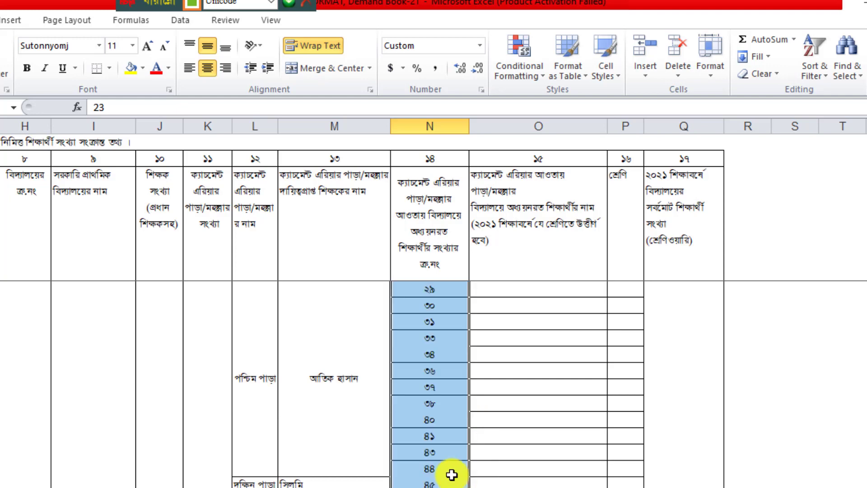
# Examine the filled serial numbers in column N against the neighbourhood and teacher blocks, from the first student row to the blank rows
pyautogui.scroll(3, 434, 387)
pyautogui.scroll(-1, 444, 449)
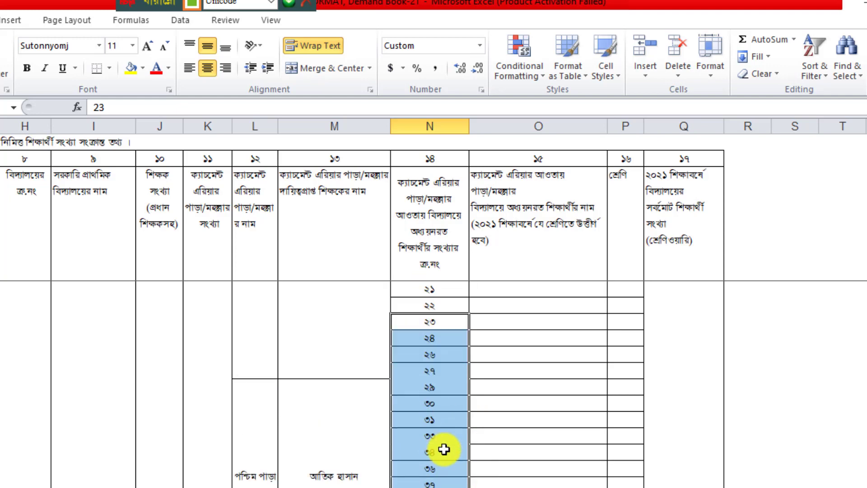
pyautogui.scroll(-5, 444, 449)
pyautogui.scroll(2, 444, 447)
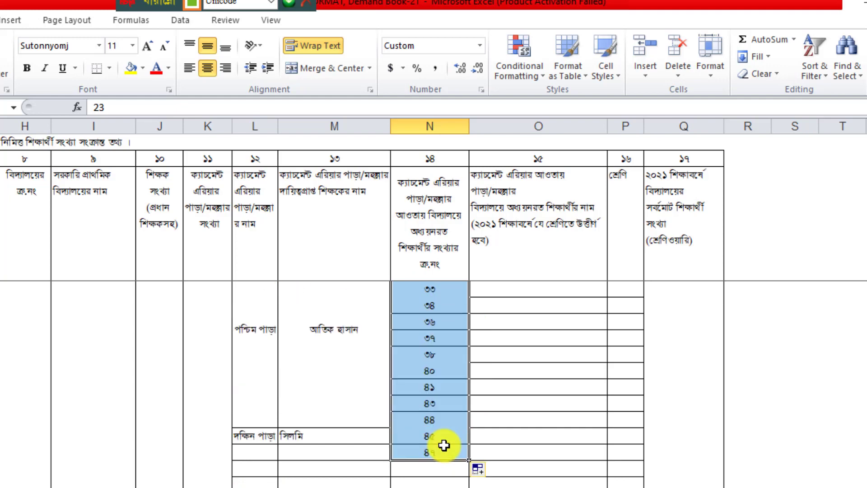
pyautogui.scroll(2, 444, 445)
pyautogui.scroll(-6, 441, 364)
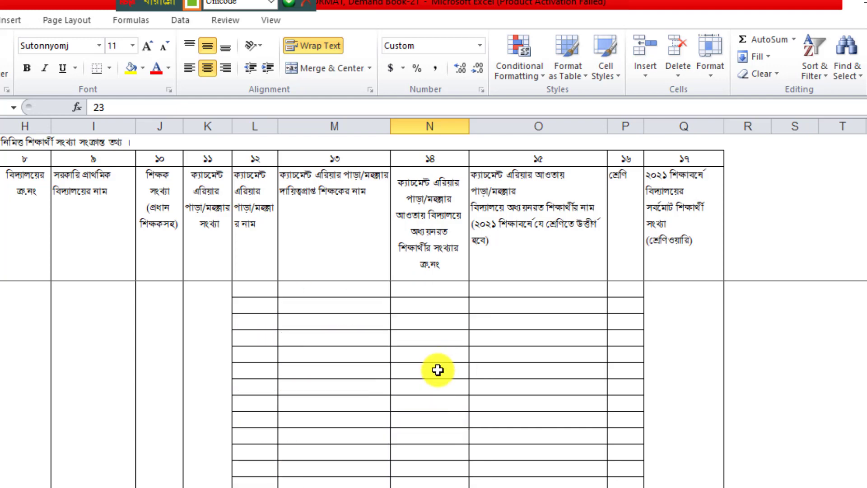
pyautogui.scroll(10, 438, 370)
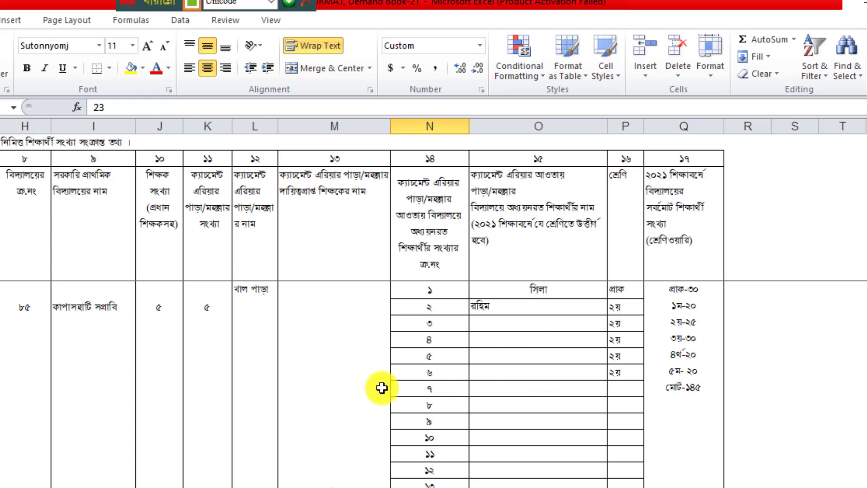
pyautogui.scroll(-14, 304, 379)
pyautogui.scroll(4, 304, 380)
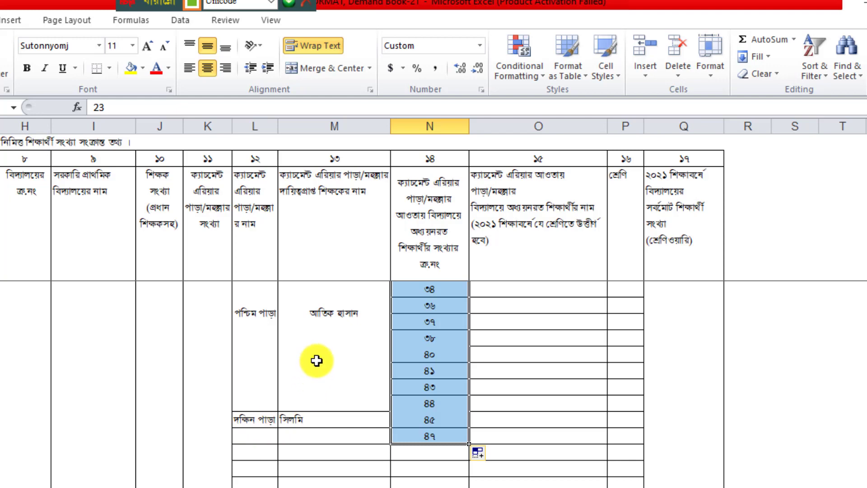
# Select the whole sheet and align all cell contents to the centre horizontally and to the middle vertically
pyautogui.click(172, 345)
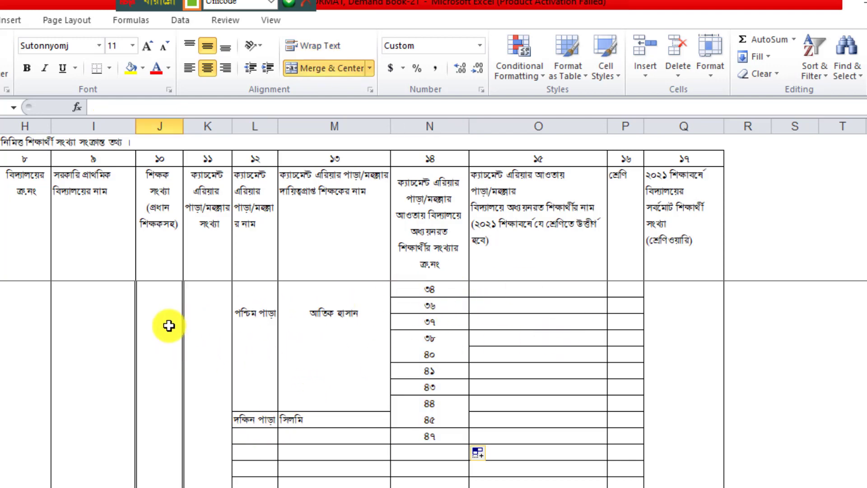
pyautogui.hotkey('ctrl', 'a')
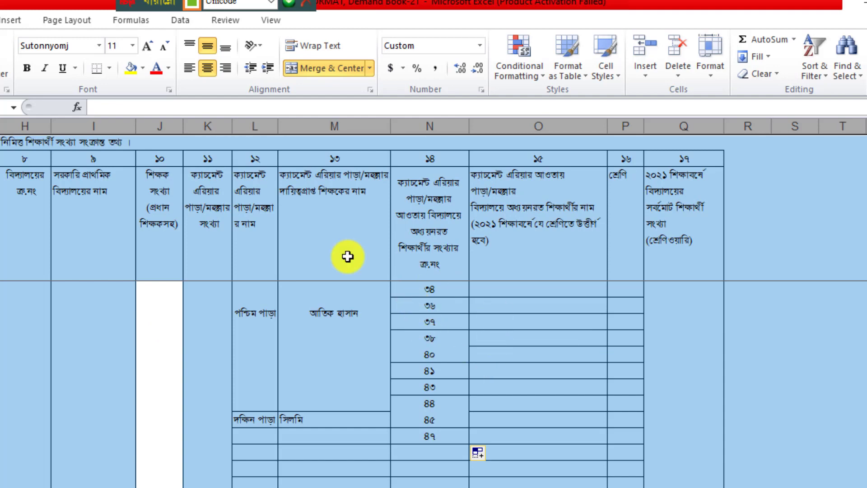
pyautogui.click(208, 70)
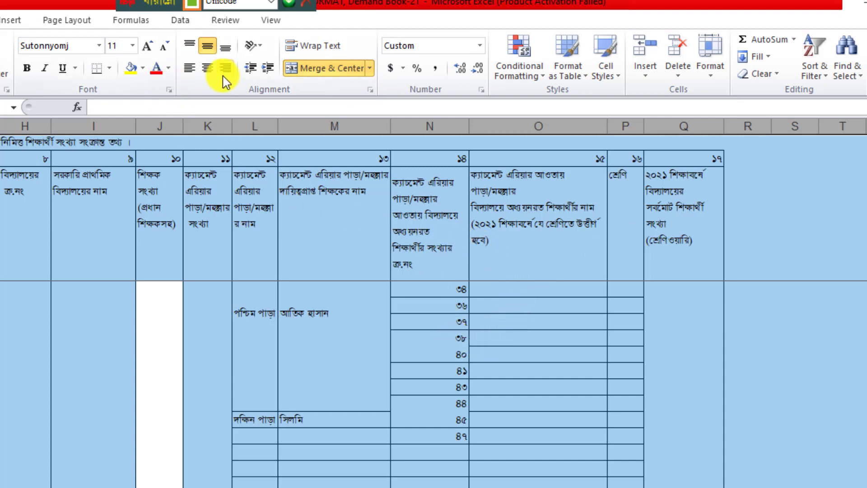
pyautogui.click(208, 69)
pyautogui.click(205, 50)
pyautogui.click(206, 50)
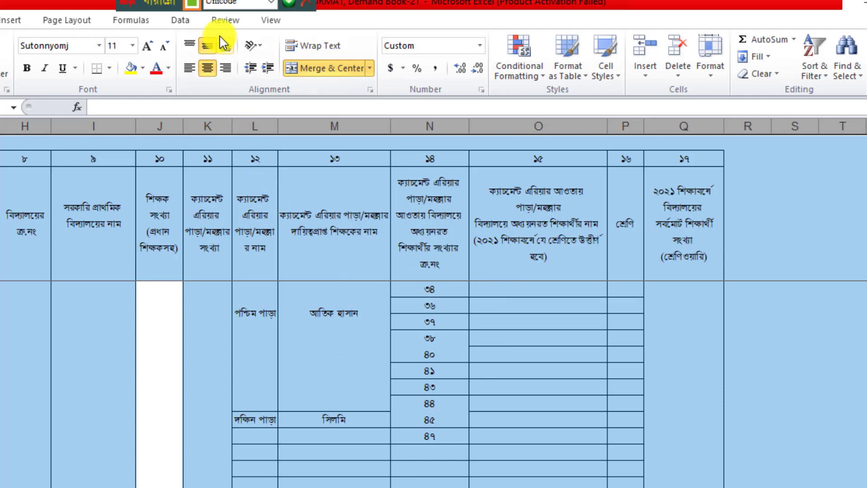
pyautogui.click(207, 46)
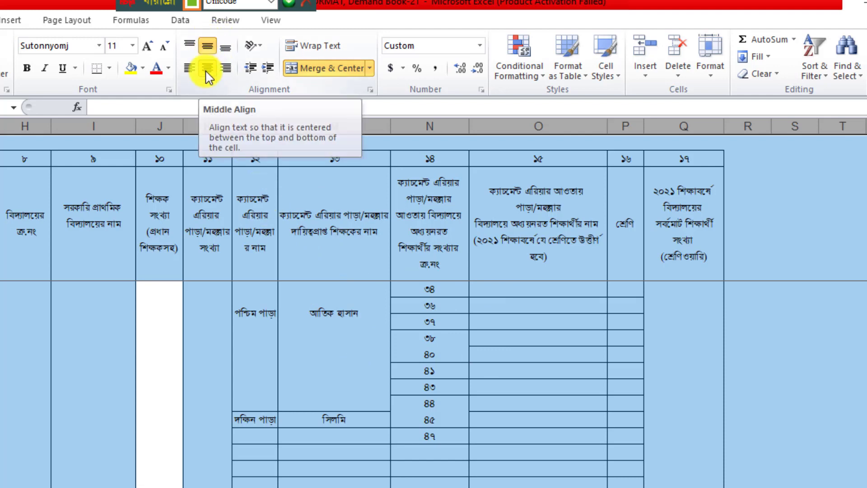
pyautogui.click(207, 70)
pyautogui.click(208, 68)
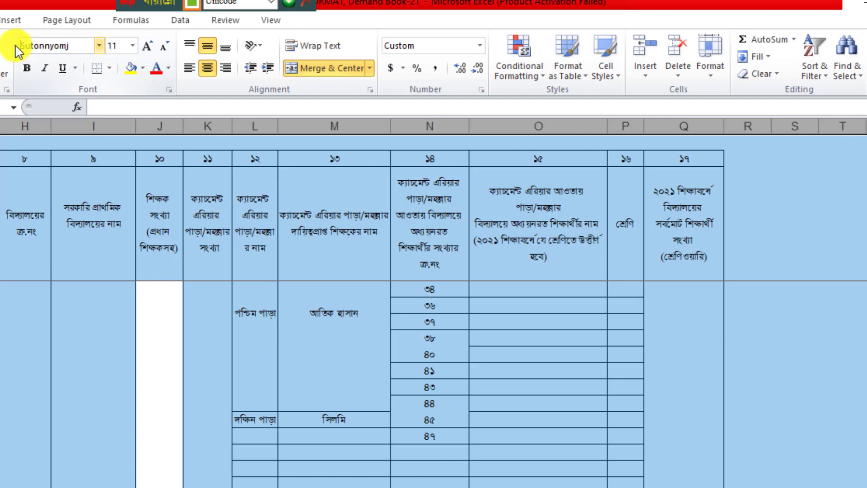
# Apply the SutonnyOMJ font to the whole sheet and clear the selection
pyautogui.click(101, 46)
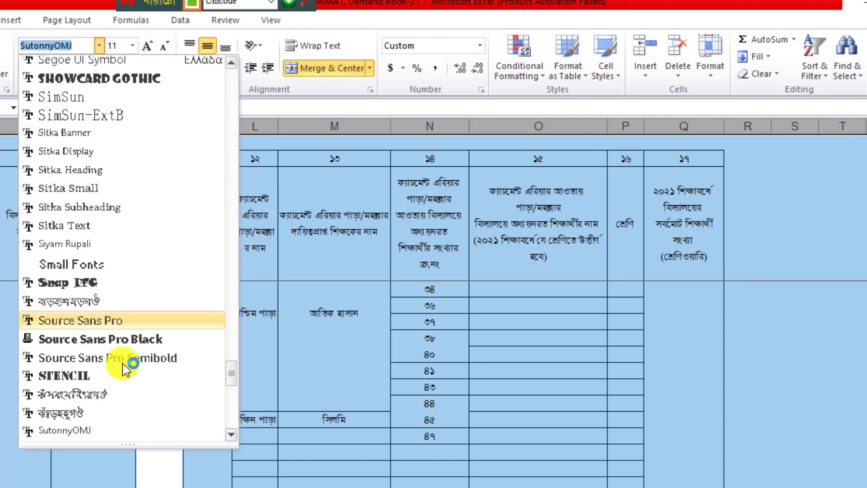
pyautogui.click(113, 433)
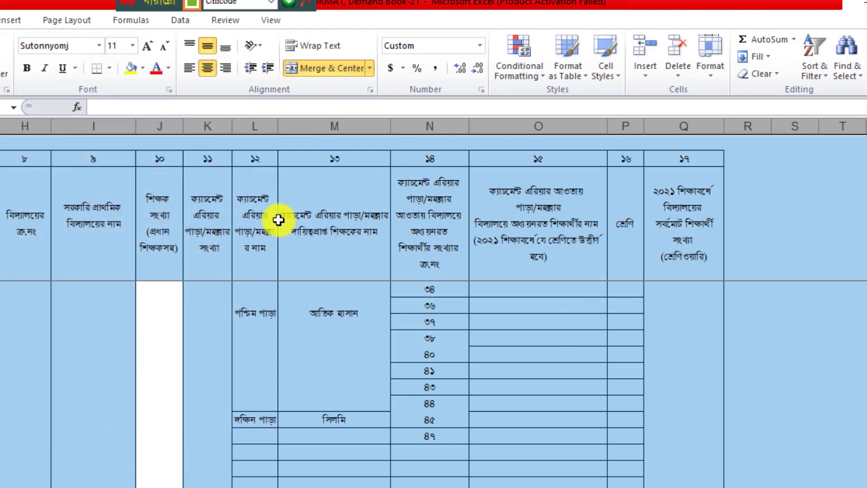
pyautogui.click(169, 314)
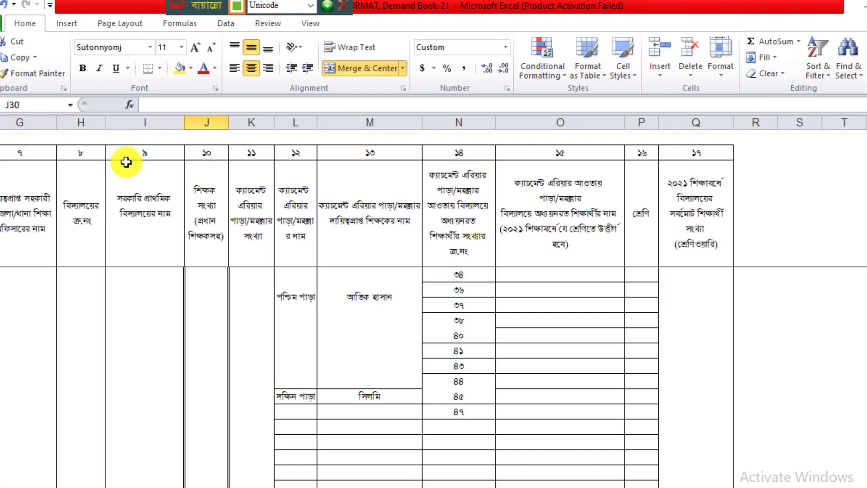
# Open the Save As dialog for the workbook and cancel it
pyautogui.click(13, 24)
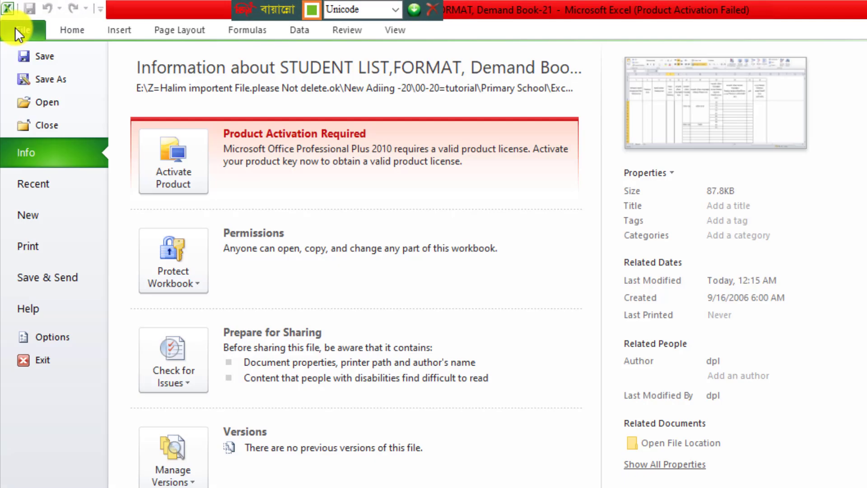
pyautogui.press('Escape')
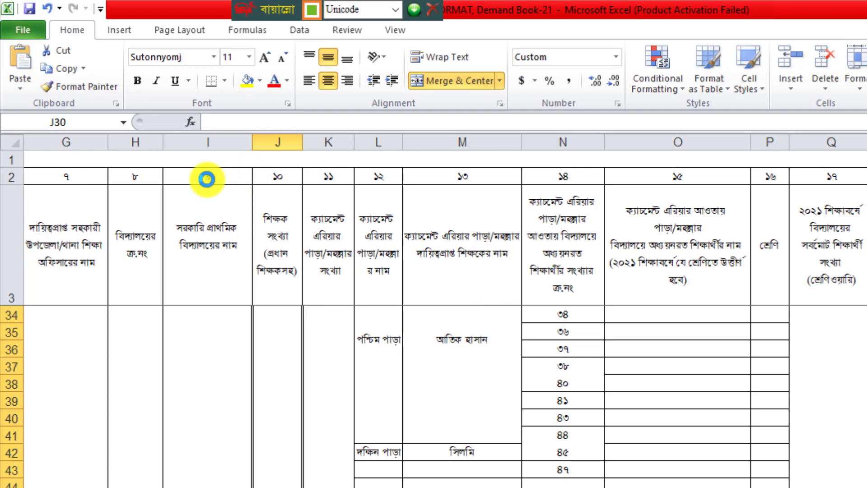
pyautogui.click(331, 278)
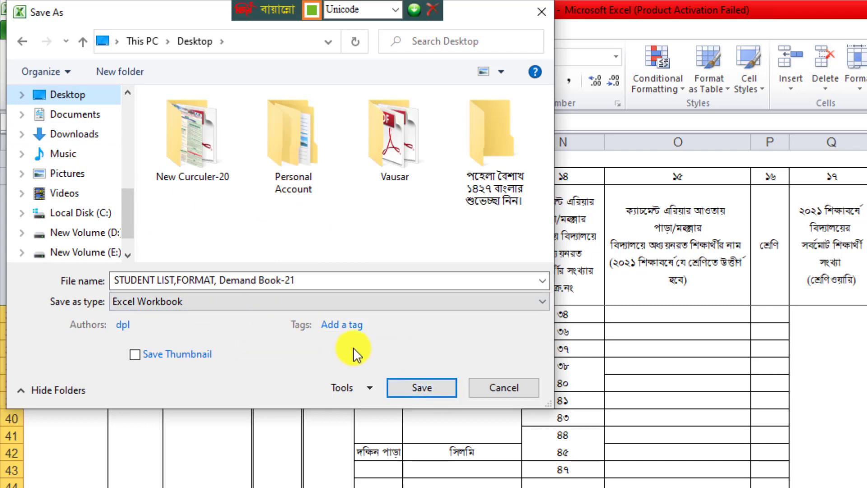
pyautogui.click(492, 395)
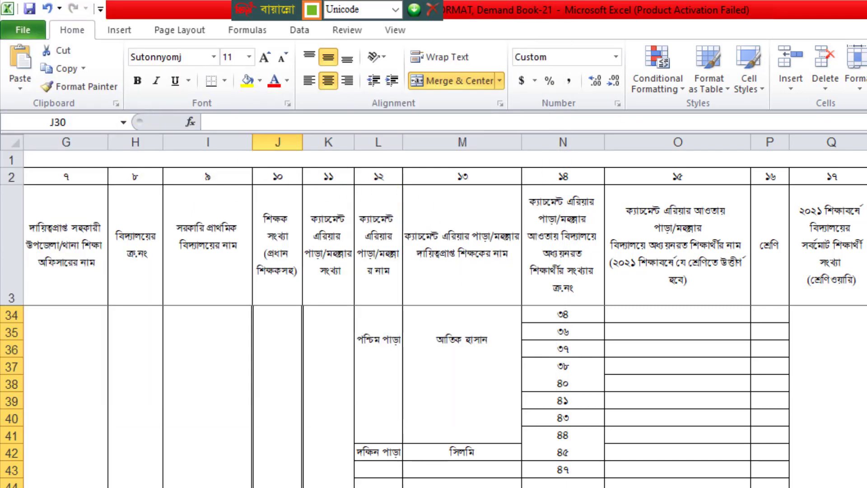
# Close the Demand Book-21 workbook without saving the changes
pyautogui.click(863, 7)
pyautogui.click(573, 327)
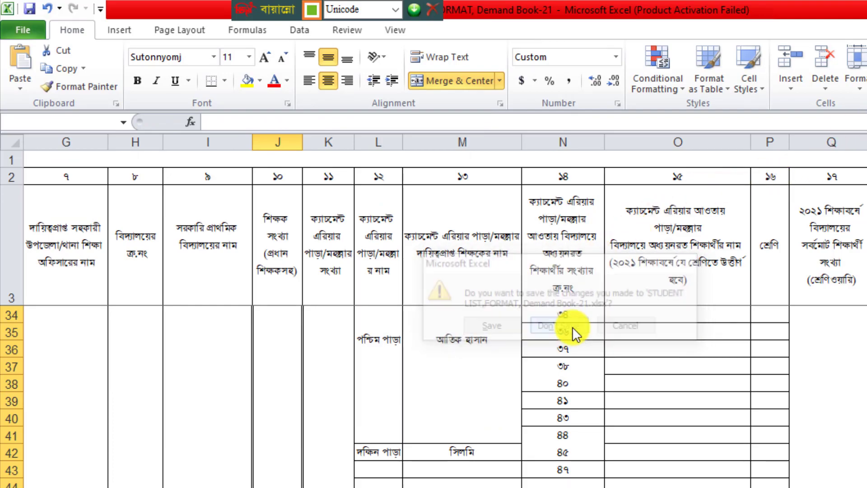